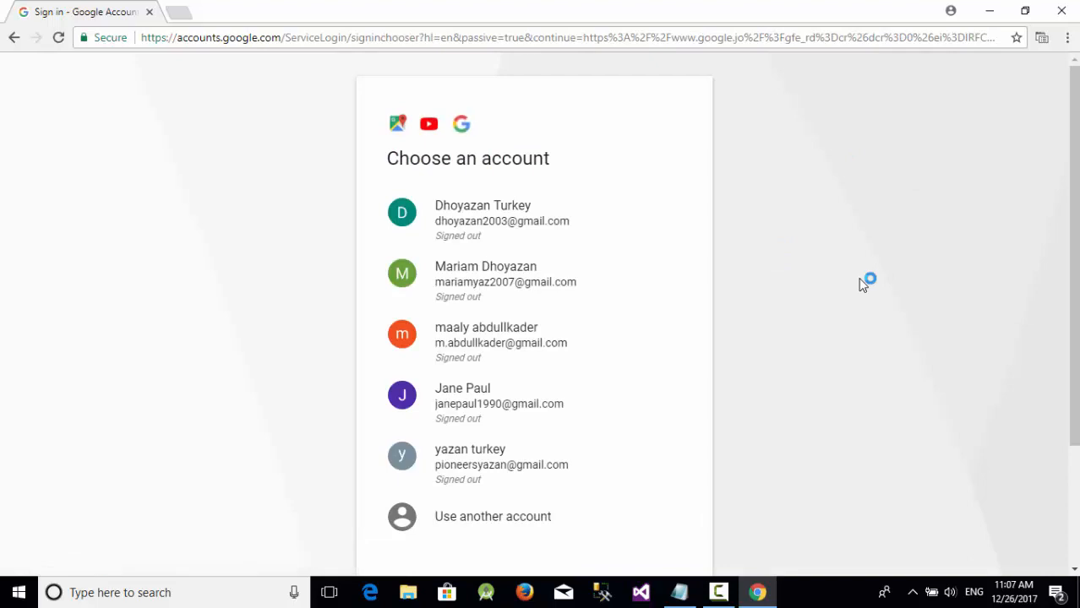
Step: Sign in to the last listed Google account with the account password and dismiss the offer to save it
{"action": "left_click", "coordinate": [486, 475]}
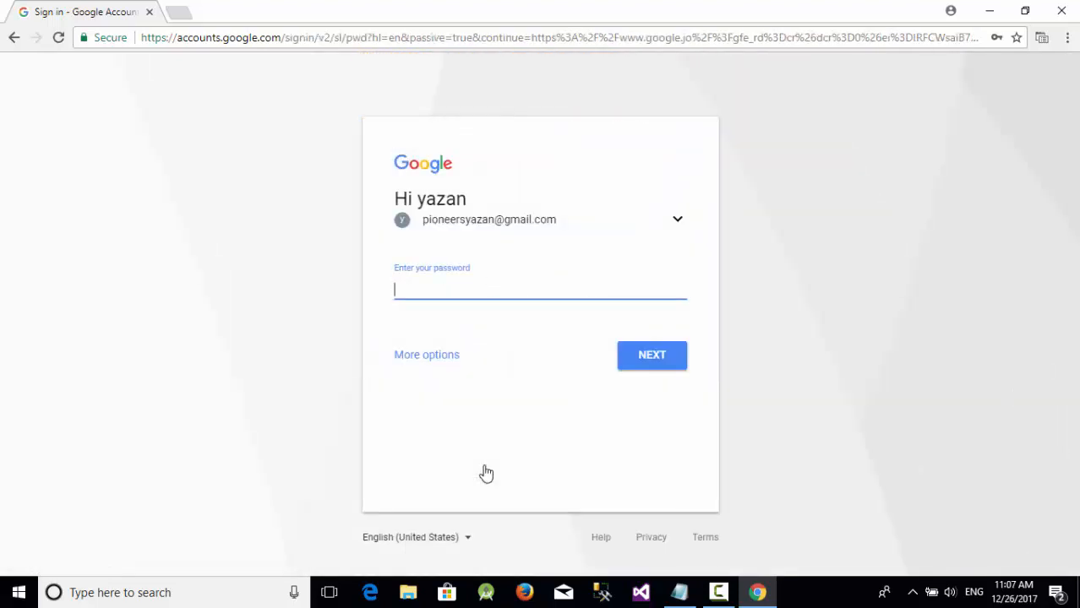
{"action": "type", "text": "*****"}
{"action": "key", "text": "Return"}
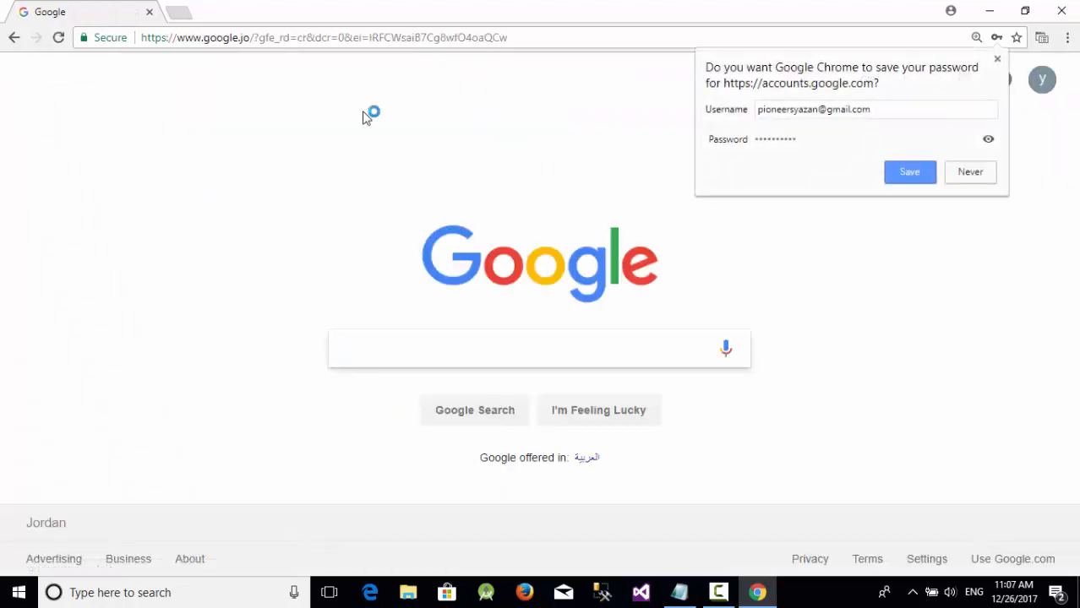
{"action": "left_click", "coordinate": [998, 60]}
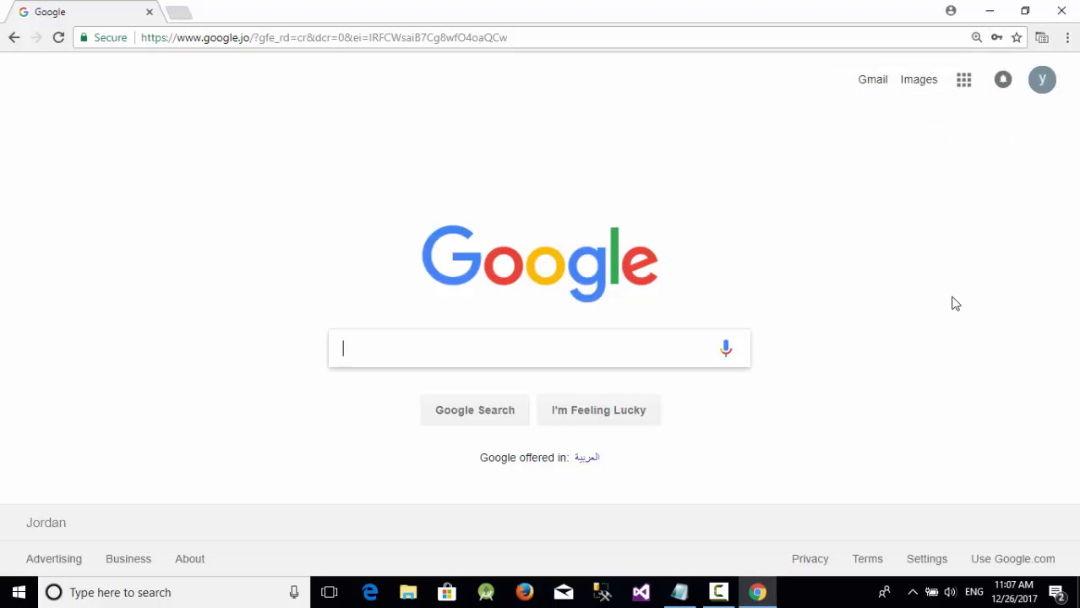
Step: Search Google for "google admob", open the official Google AdMob site and sign into AdMob
{"action": "type", "text": "google a"}
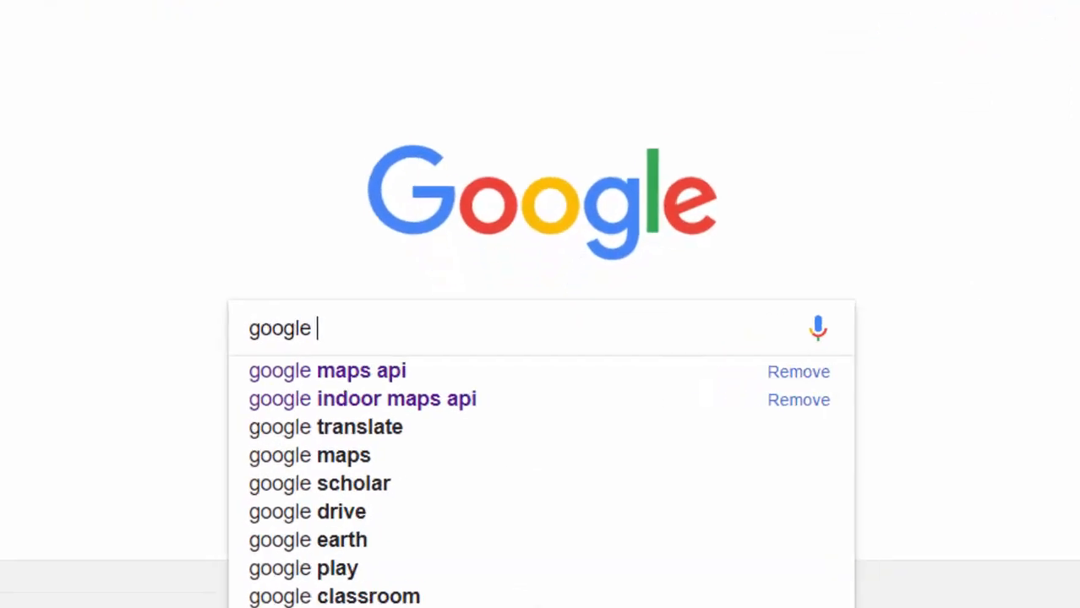
{"action": "type", "text": "dmob"}
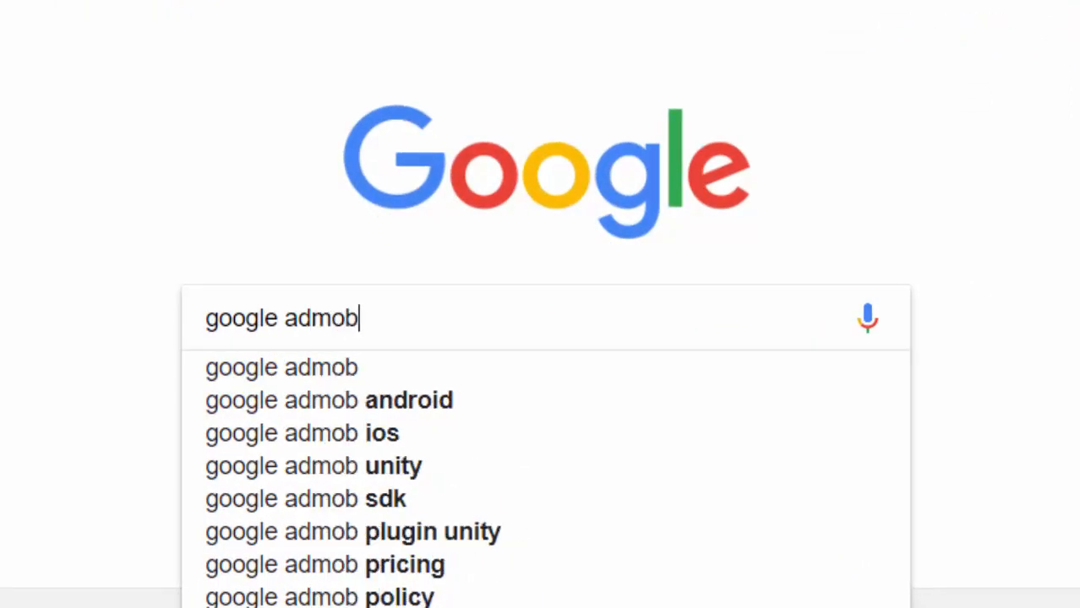
{"action": "left_click", "coordinate": [358, 372]}
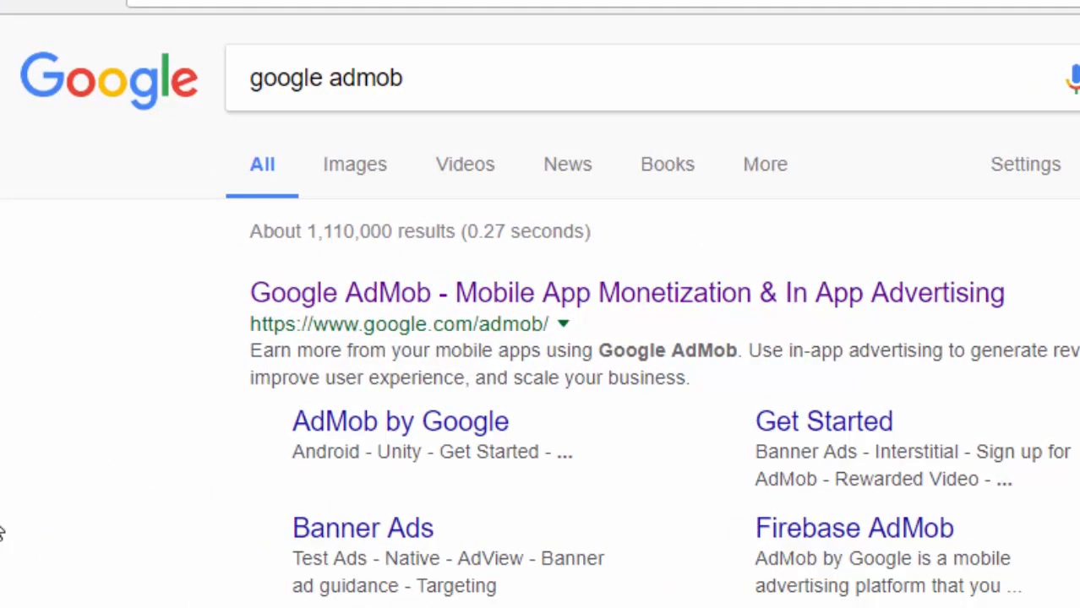
{"action": "left_click", "coordinate": [824, 311]}
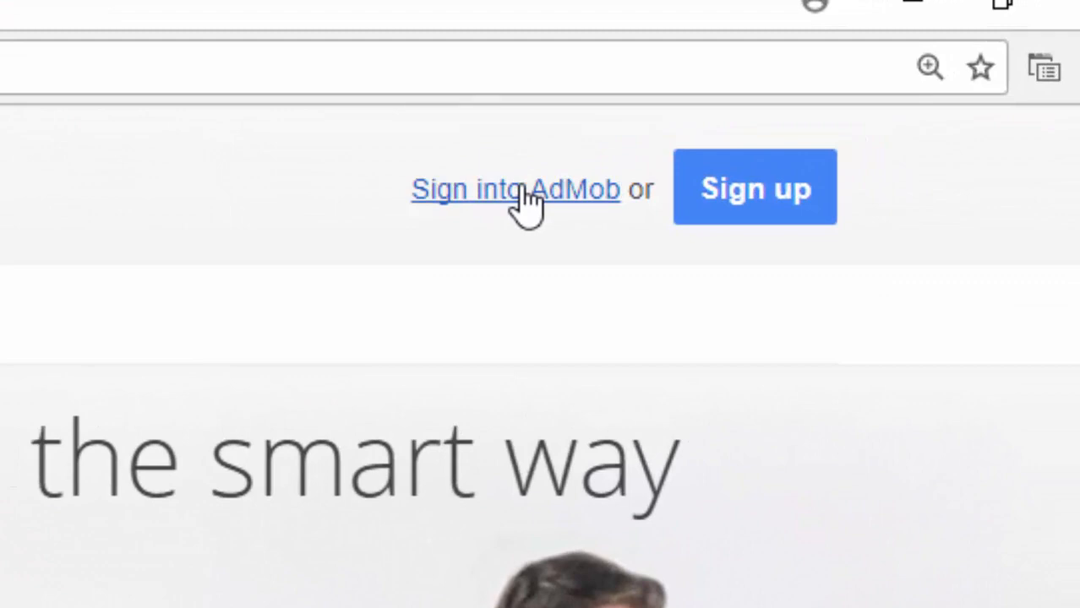
{"action": "left_click", "coordinate": [523, 193]}
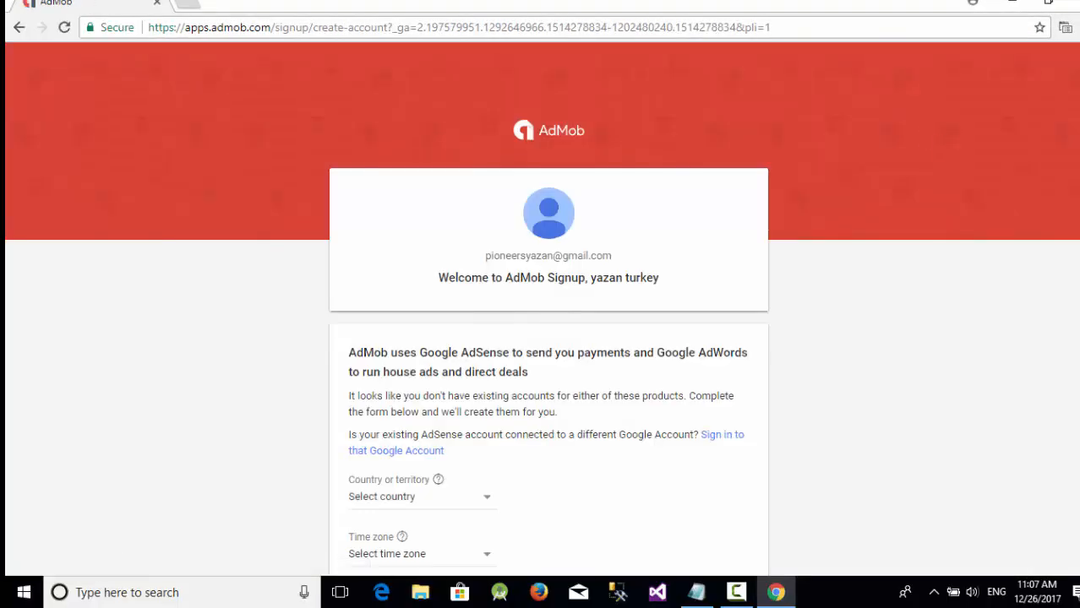
Step: Set the AdMob signup country to Jordan and the time zone to (UTC+02:00) Amman
{"action": "scroll", "coordinate": [548, 338], "scroll_direction": "down", "scroll_amount": 3}
{"action": "scroll", "coordinate": [548, 338], "scroll_direction": "up", "scroll_amount": 1}
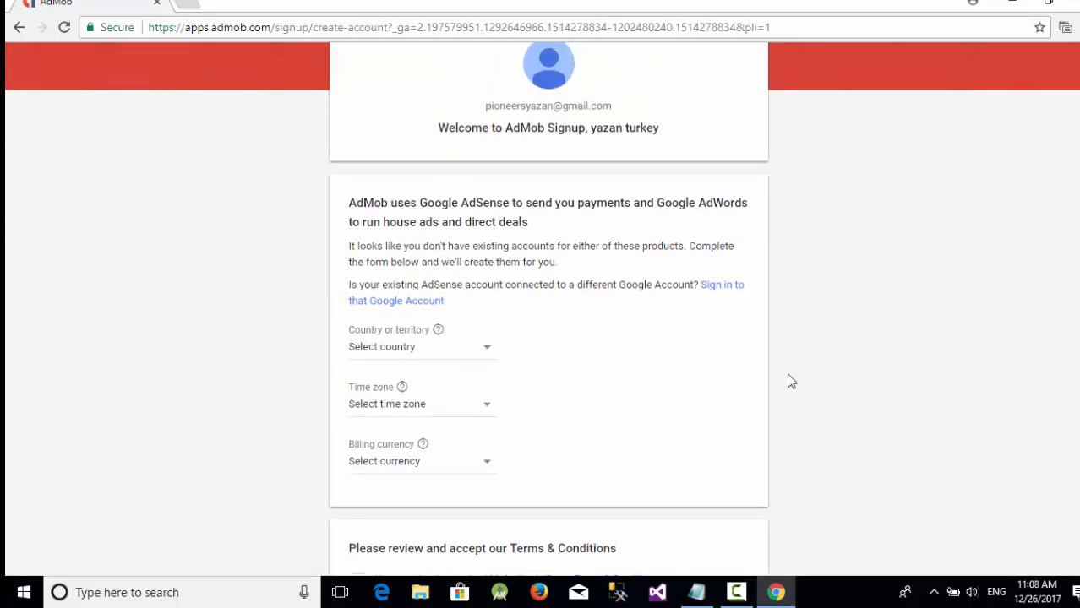
{"action": "left_click", "coordinate": [459, 358]}
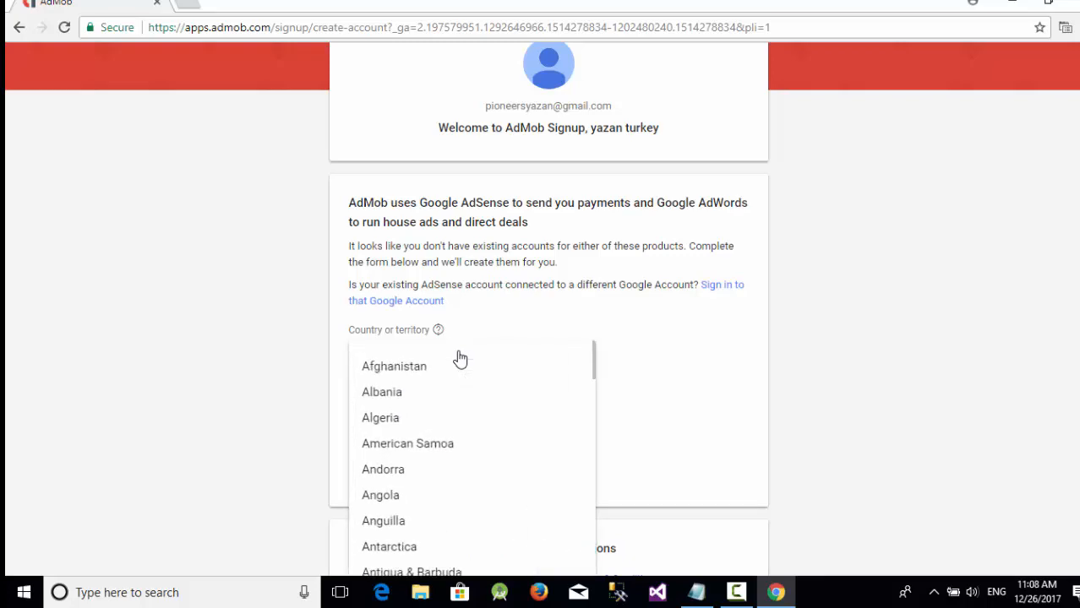
{"action": "scroll", "coordinate": [459, 357], "scroll_direction": "down", "scroll_amount": 20}
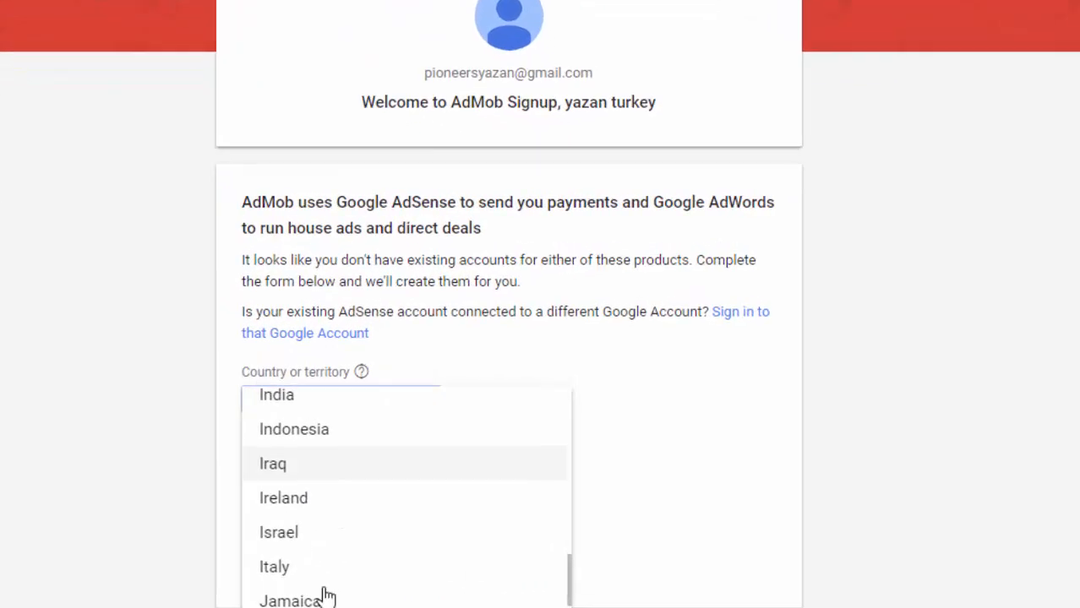
{"action": "left_click", "coordinate": [324, 607]}
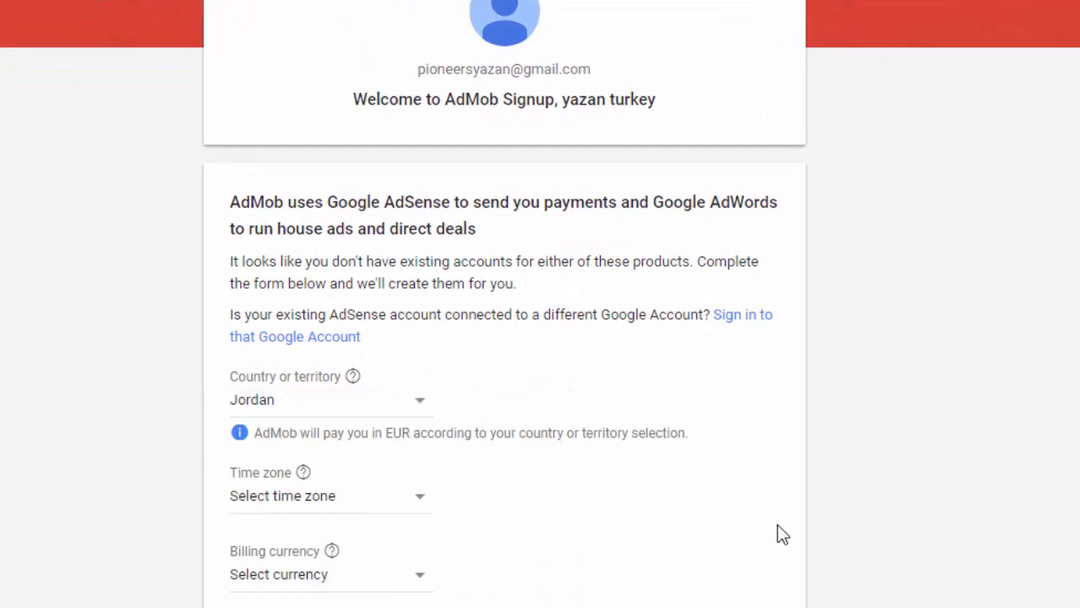
{"action": "scroll", "coordinate": [1032, 413], "scroll_direction": "down", "scroll_amount": 1}
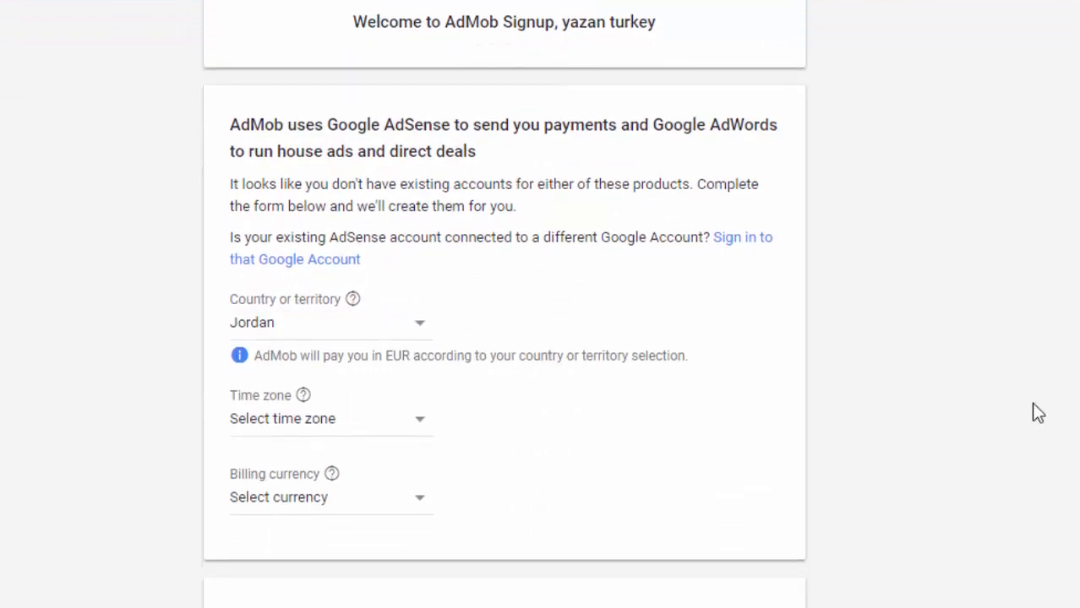
{"action": "left_click", "coordinate": [349, 424]}
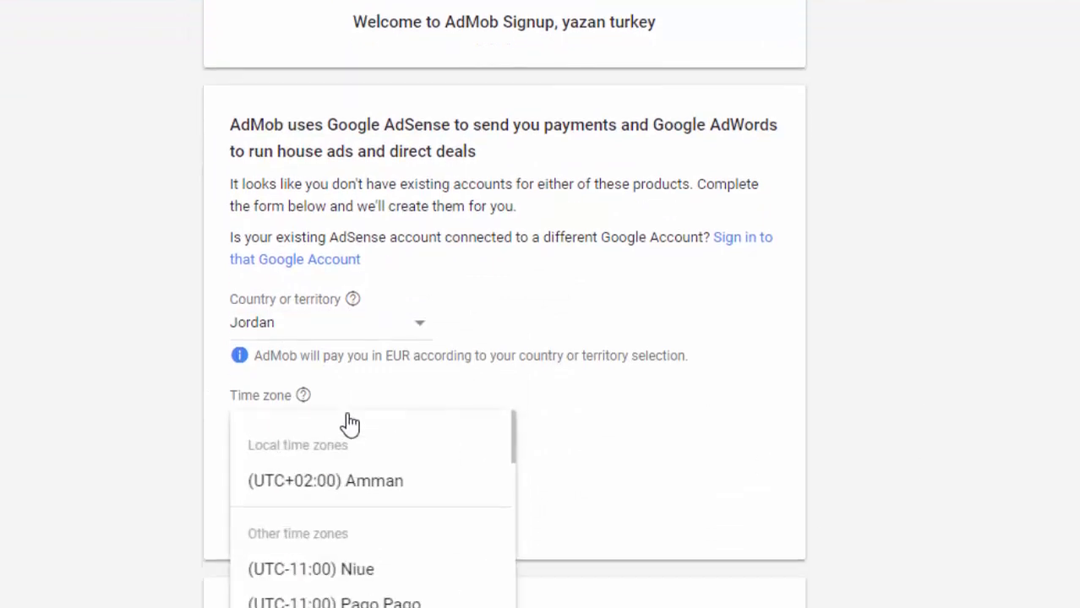
{"action": "left_click", "coordinate": [404, 487]}
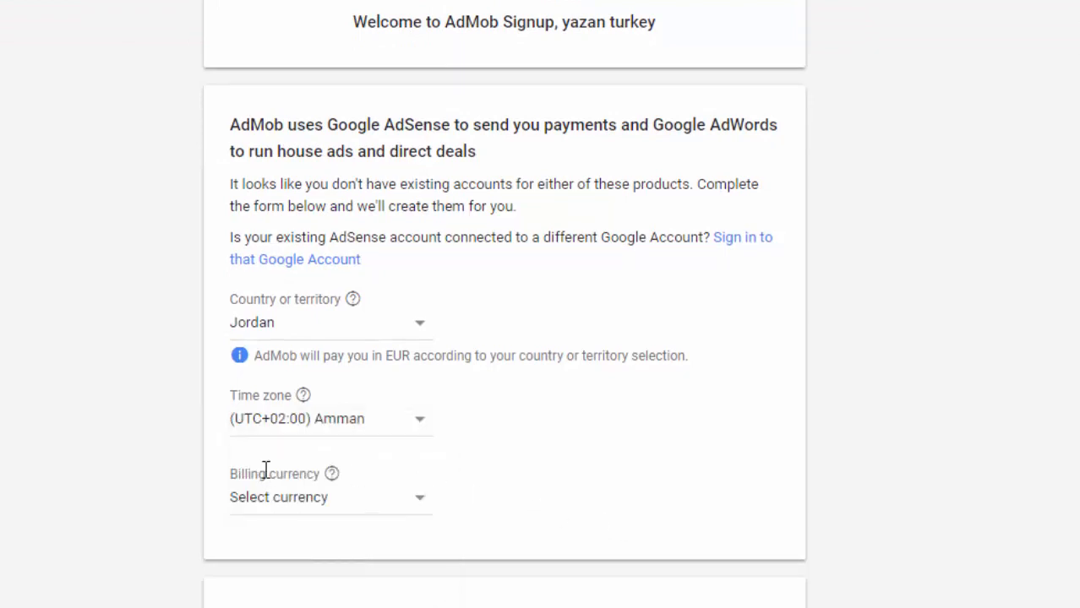
Step: Set the billing currency to US Dollar (USD $)
{"action": "left_click", "coordinate": [298, 511]}
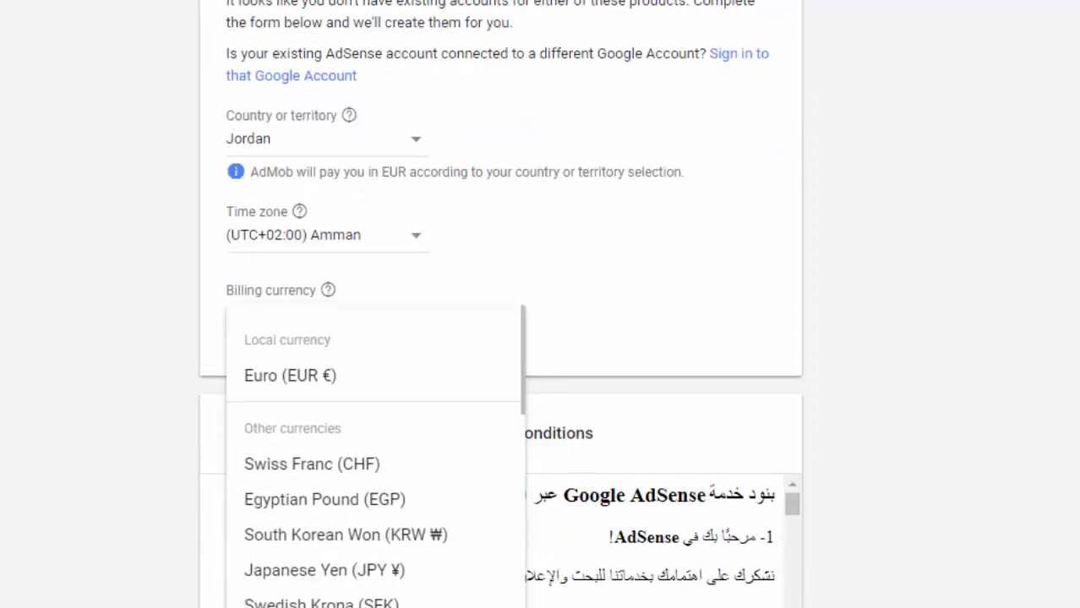
{"action": "key", "text": "Escape"}
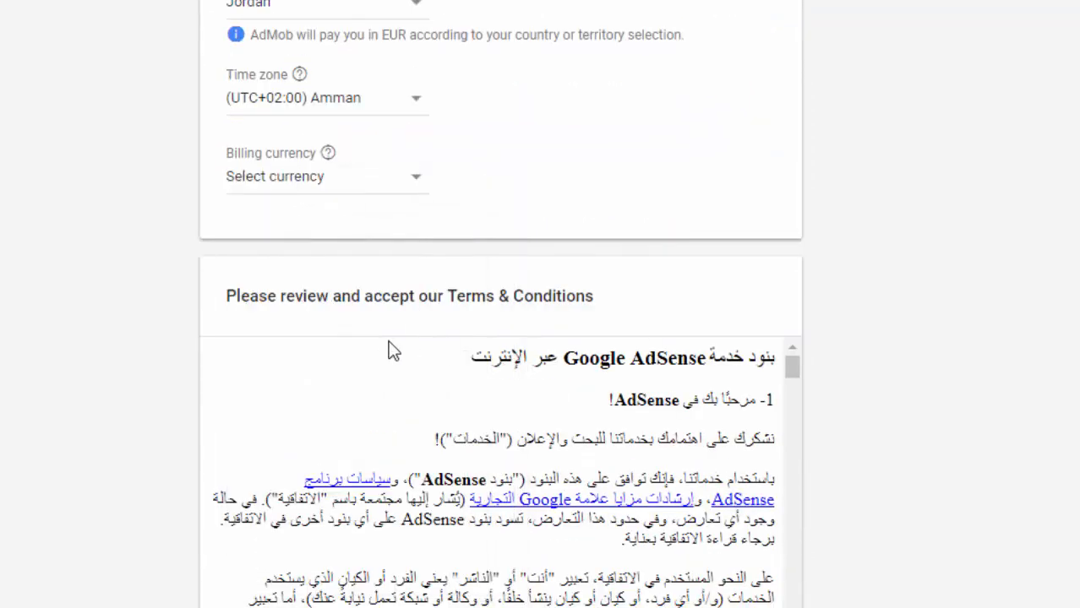
{"action": "left_click", "coordinate": [380, 184]}
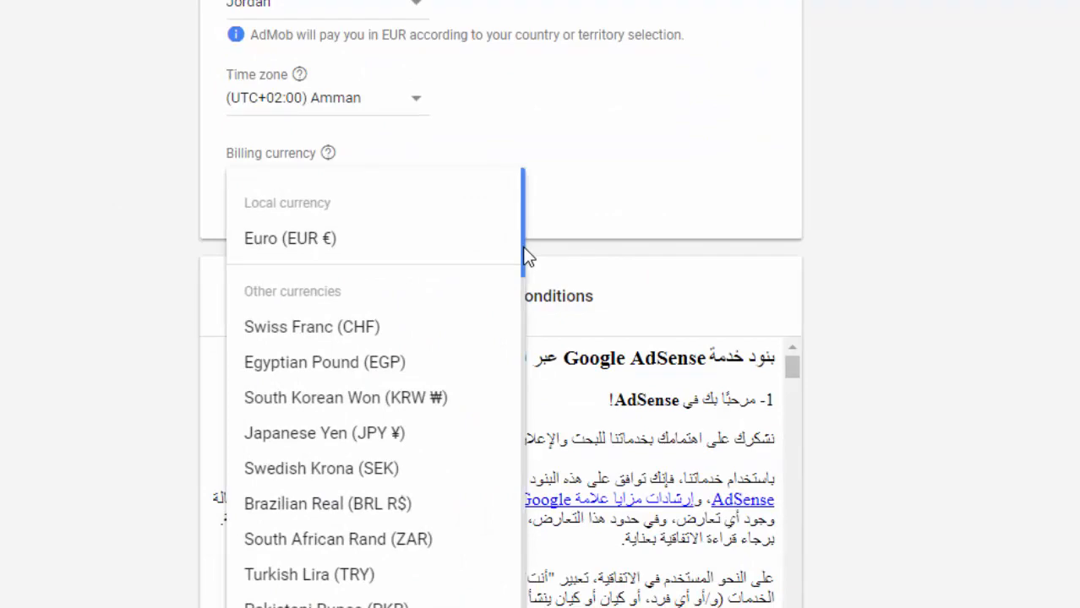
{"action": "left_click_drag", "start_coordinate": [525, 256], "coordinate": [524, 296]}
{"action": "scroll", "coordinate": [518, 333], "scroll_direction": "down", "scroll_amount": 6}
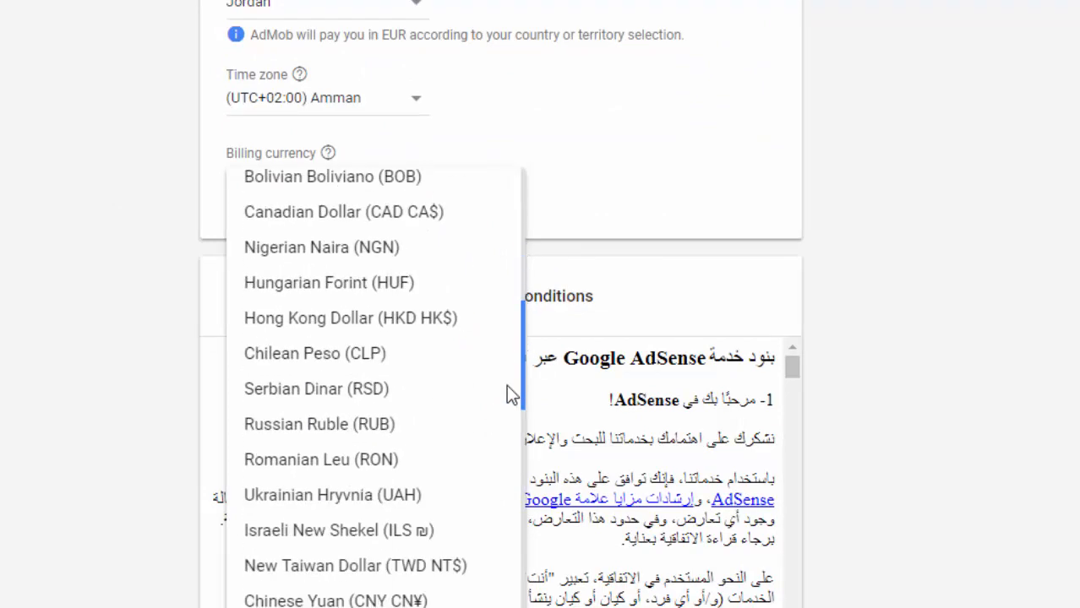
{"action": "left_click_drag", "start_coordinate": [507, 388], "coordinate": [521, 450]}
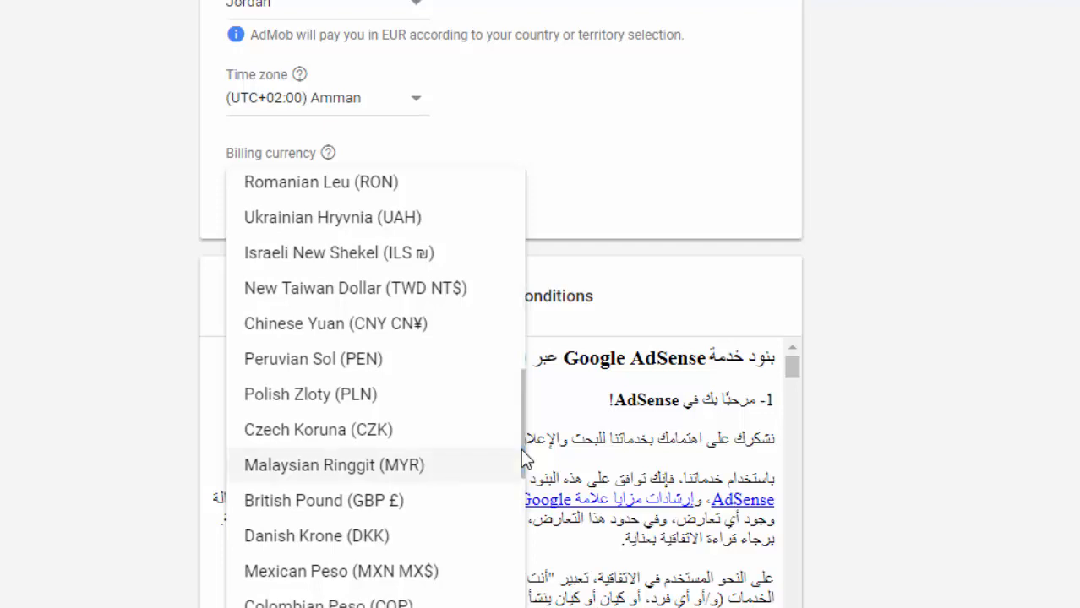
{"action": "scroll", "coordinate": [520, 453], "scroll_direction": "down", "scroll_amount": 5}
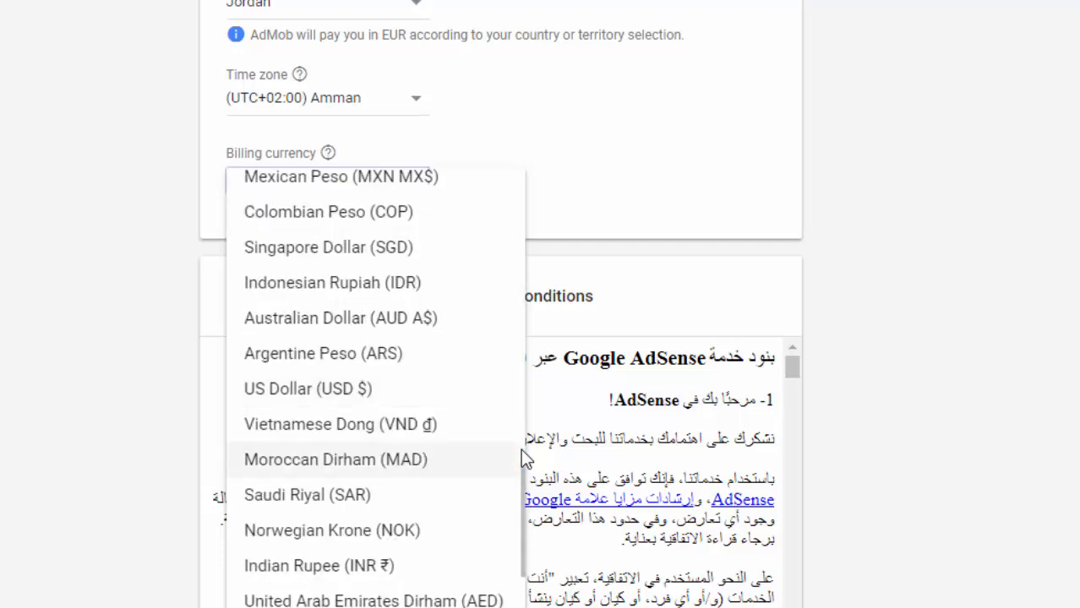
{"action": "left_click", "coordinate": [343, 393]}
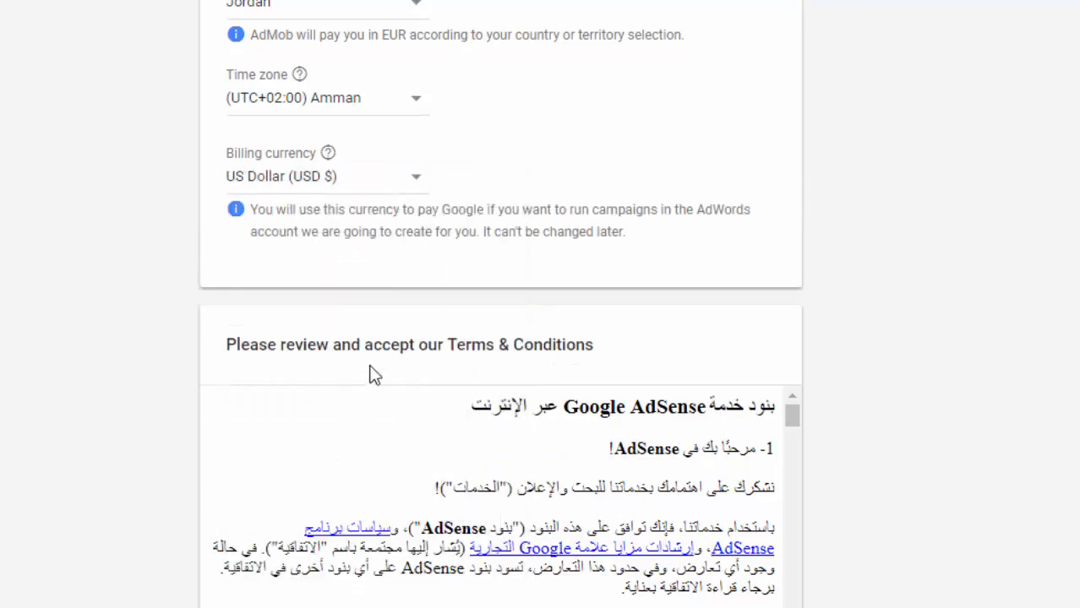
Step: Agree to the AdSense Terms & Conditions and create the AdMob account
{"action": "scroll", "coordinate": [501, 304], "scroll_direction": "up", "scroll_amount": 2}
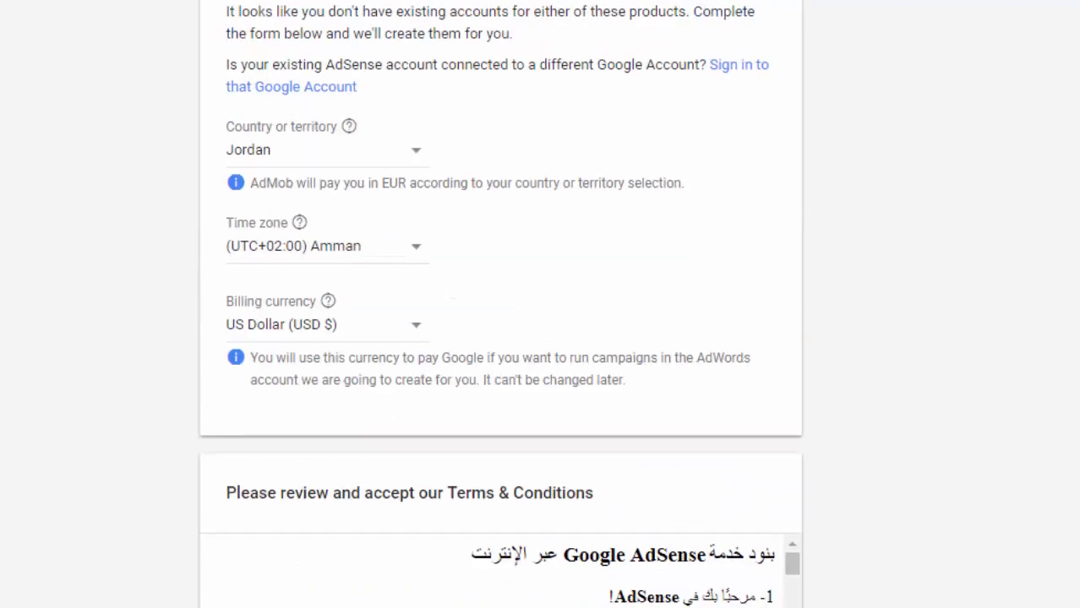
{"action": "scroll", "coordinate": [501, 304], "scroll_direction": "down", "scroll_amount": 4}
{"action": "scroll", "coordinate": [501, 304], "scroll_direction": "down", "scroll_amount": 1}
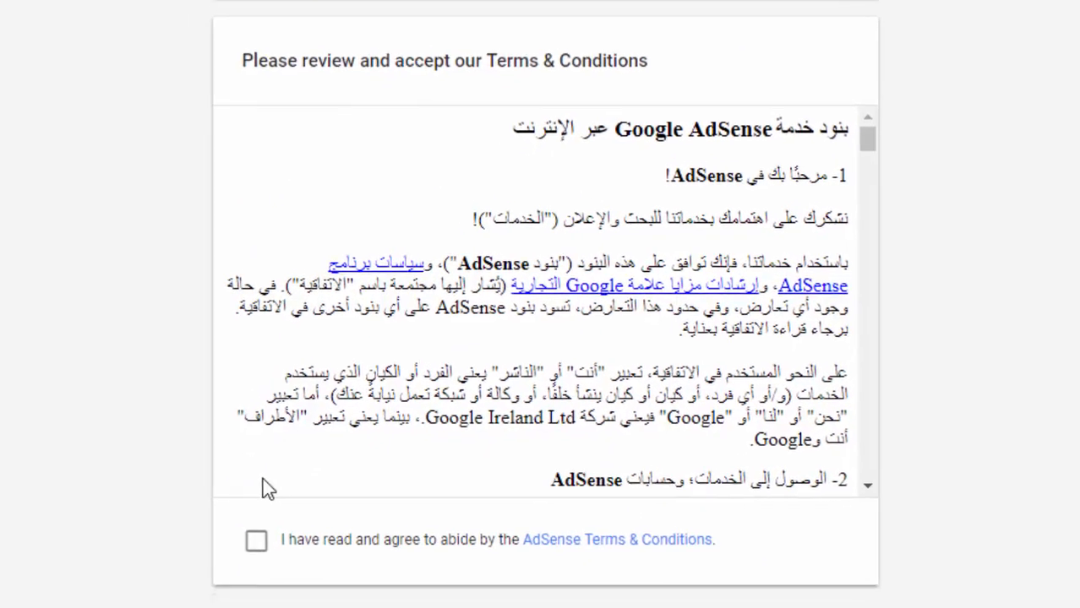
{"action": "left_click", "coordinate": [279, 521]}
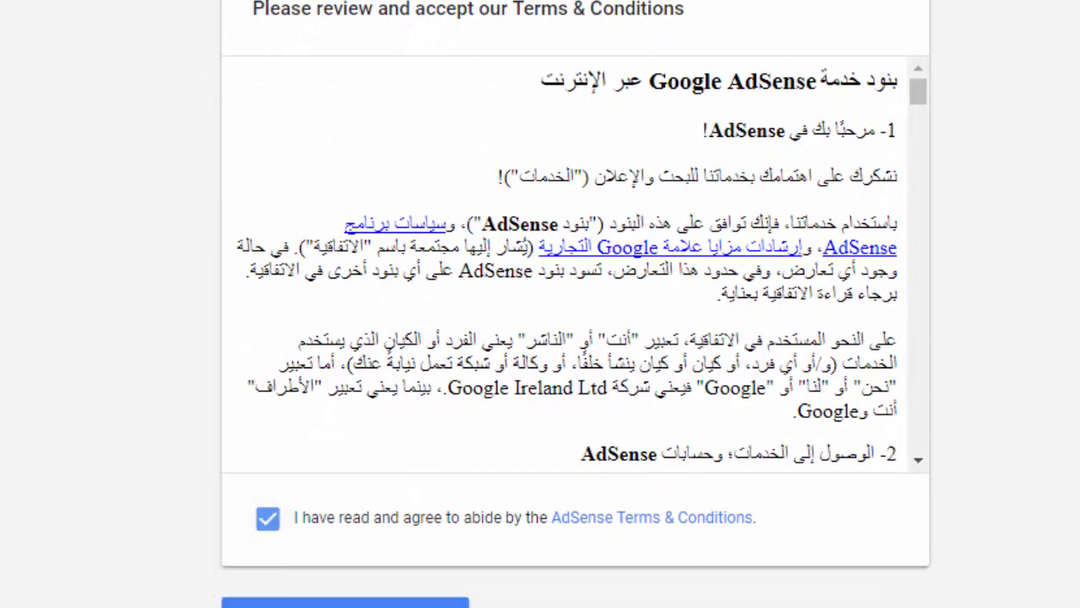
{"action": "scroll", "coordinate": [497, 507], "scroll_direction": "down", "scroll_amount": 2}
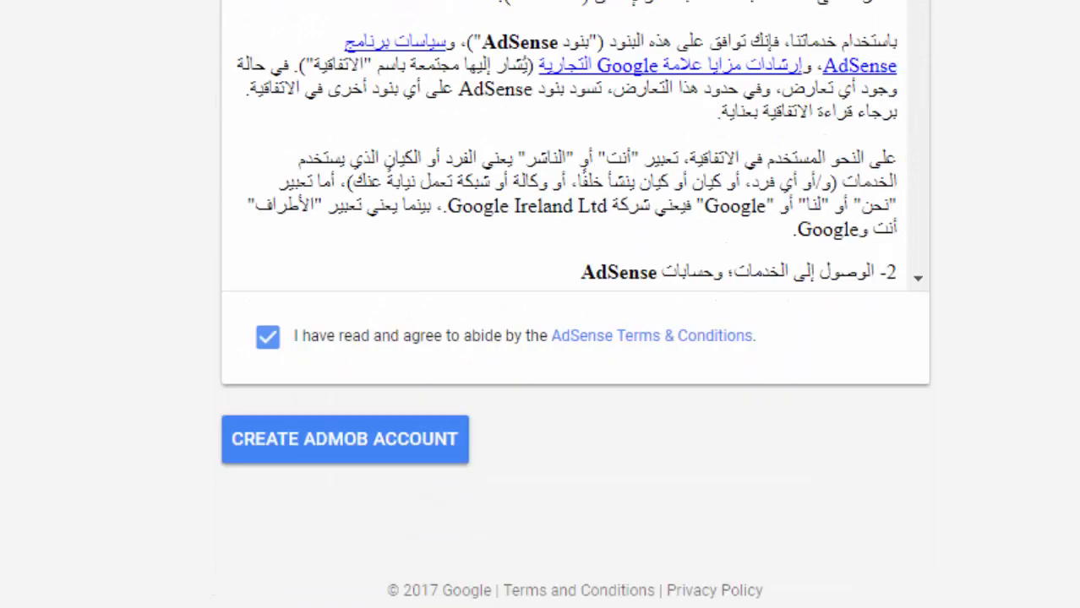
{"action": "left_click", "coordinate": [297, 455]}
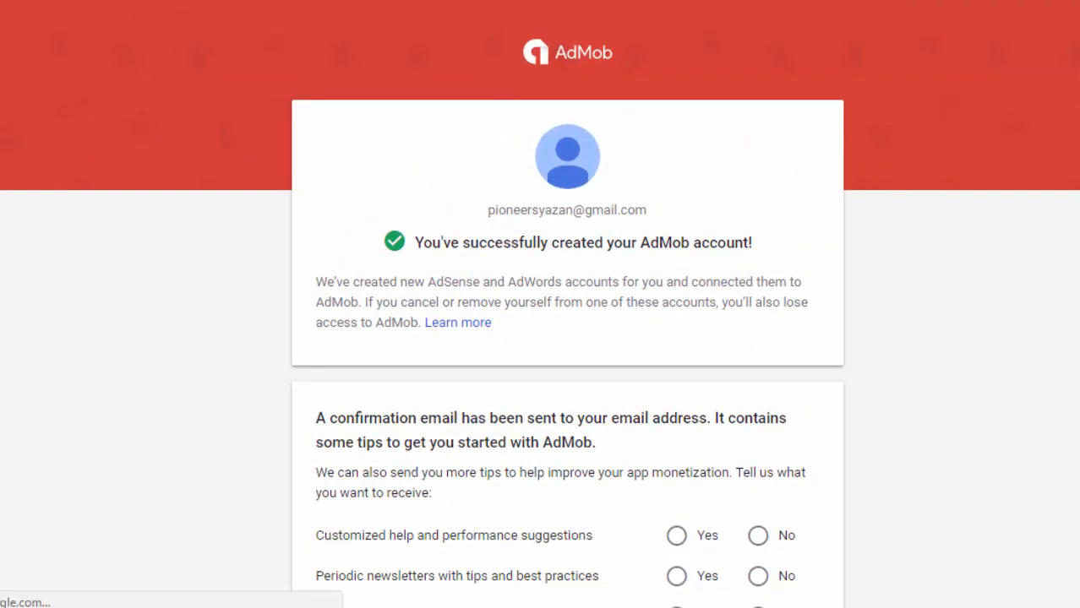
Step: Answer No to all five email preferences, from customized help to other Google products, and continue to the AdMob home page
{"action": "scroll", "coordinate": [540, 338], "scroll_direction": "down", "scroll_amount": 2}
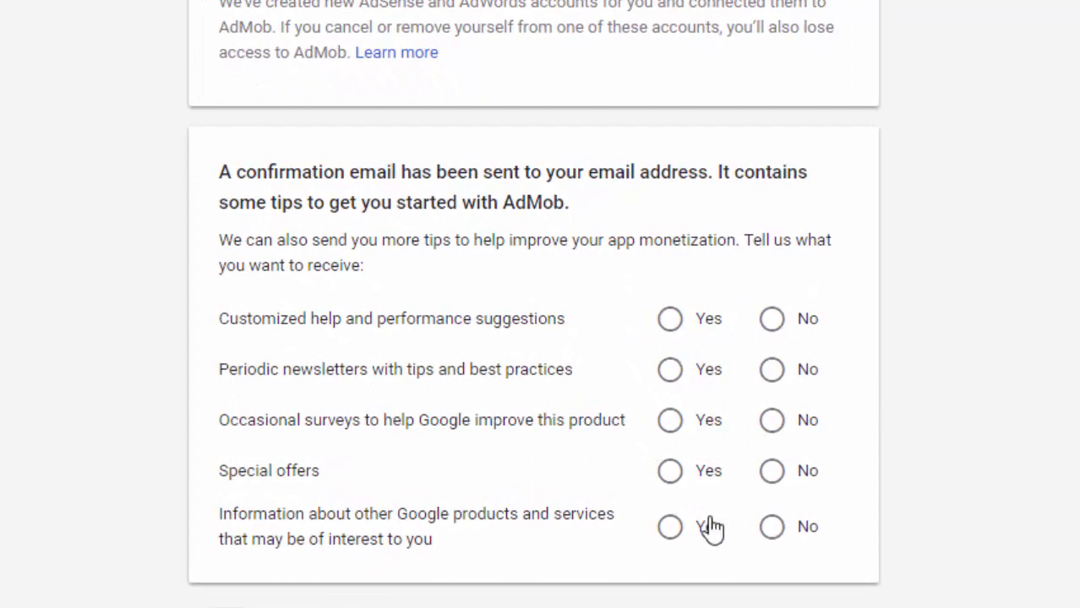
{"action": "left_click", "coordinate": [771, 319]}
{"action": "left_click", "coordinate": [773, 370]}
{"action": "left_click", "coordinate": [771, 420]}
{"action": "left_click", "coordinate": [772, 470]}
{"action": "scroll", "coordinate": [772, 524], "scroll_direction": "down", "scroll_amount": 1}
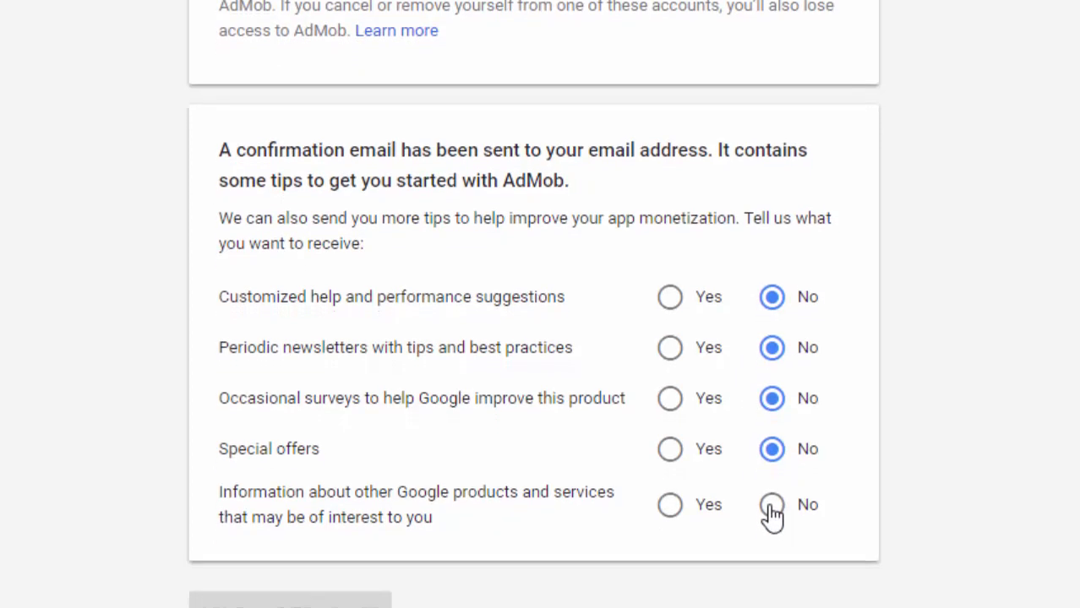
{"action": "left_click", "coordinate": [771, 507]}
{"action": "left_click", "coordinate": [314, 573]}
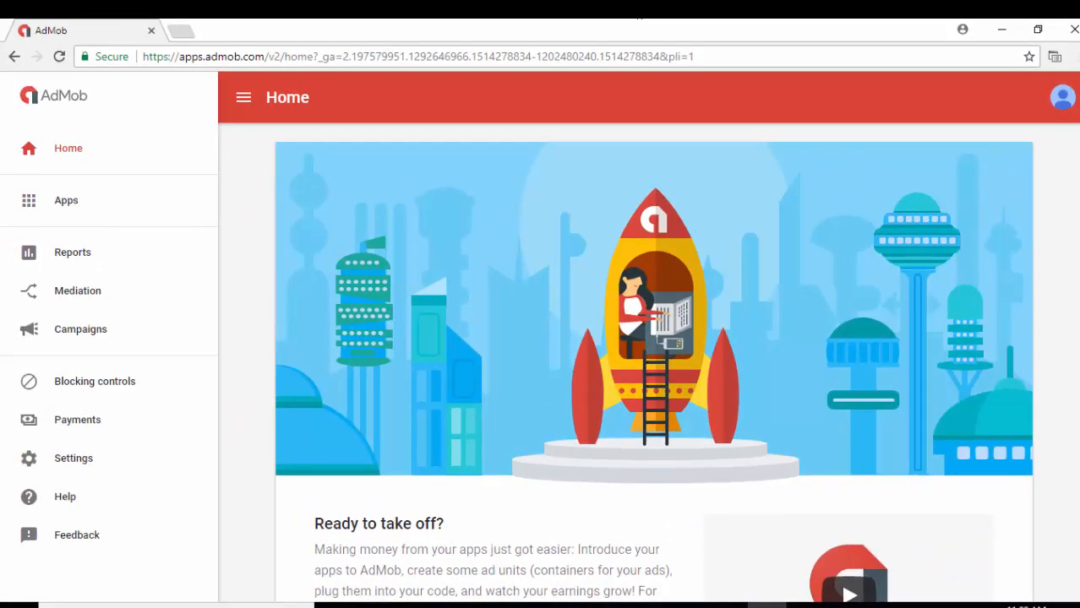
Step: Get started with setting up a new app and declare it as not published on Google Play or the App Store
{"action": "scroll", "coordinate": [653, 363], "scroll_direction": "down", "scroll_amount": 2}
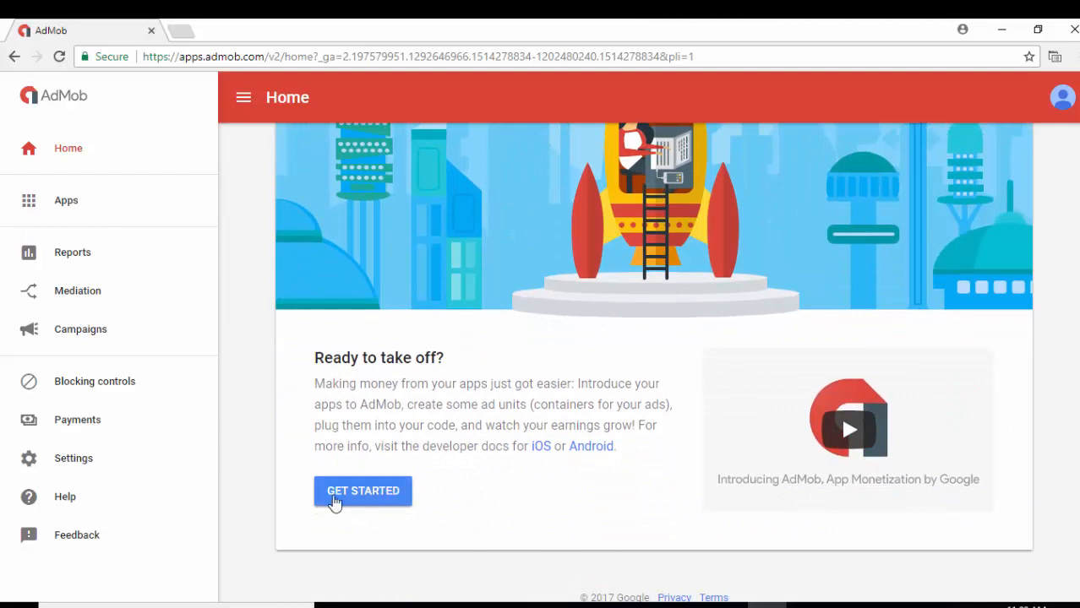
{"action": "left_click", "coordinate": [379, 499]}
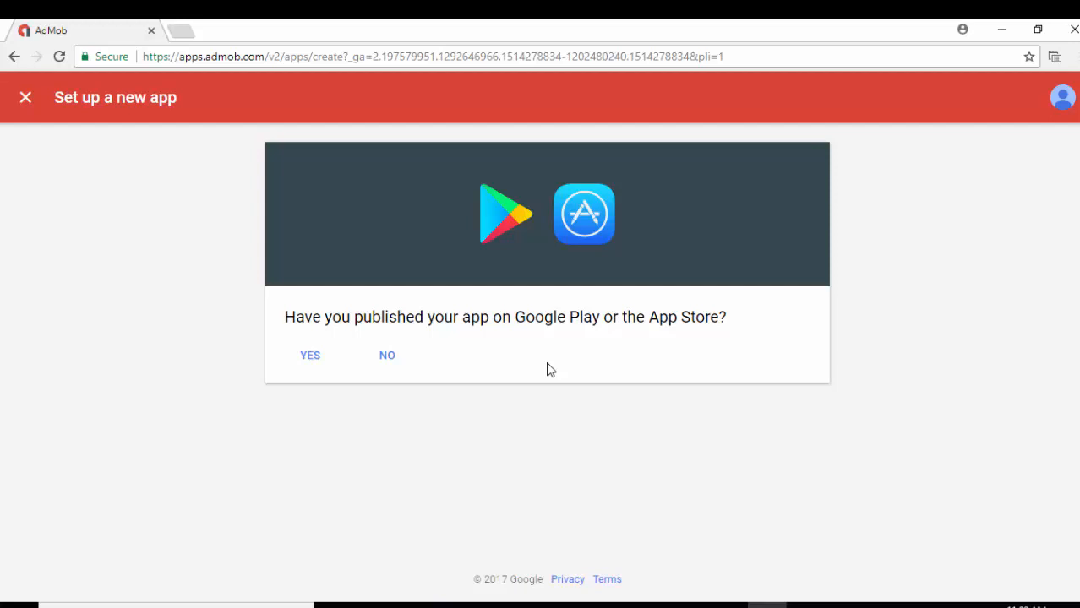
{"action": "left_click", "coordinate": [377, 365]}
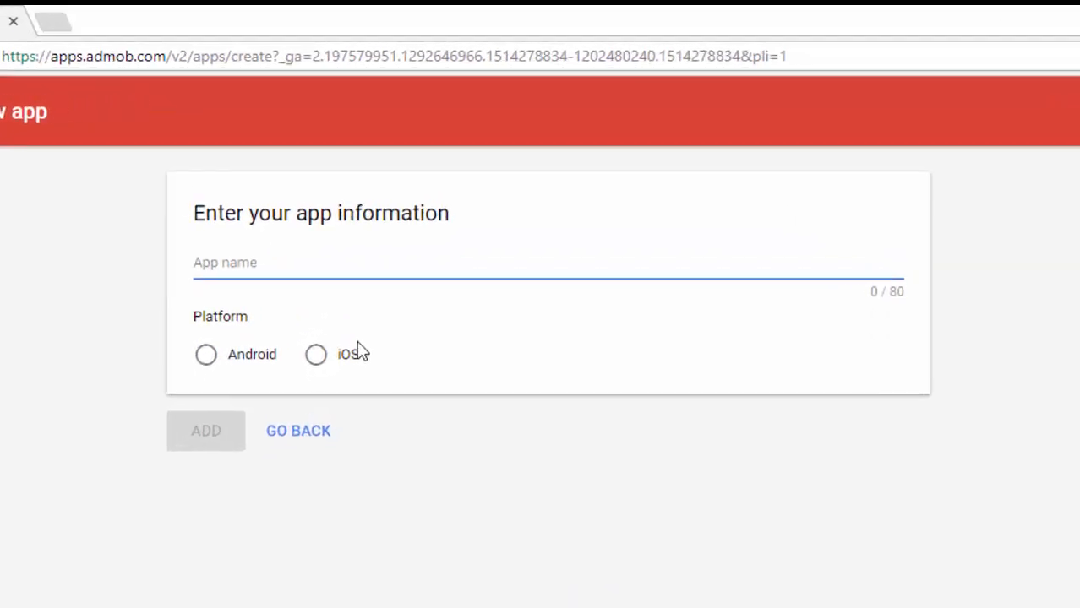
Step: Set the platform to Android, name the app YazanApp, and add it to AdMob
{"action": "left_click", "coordinate": [205, 354]}
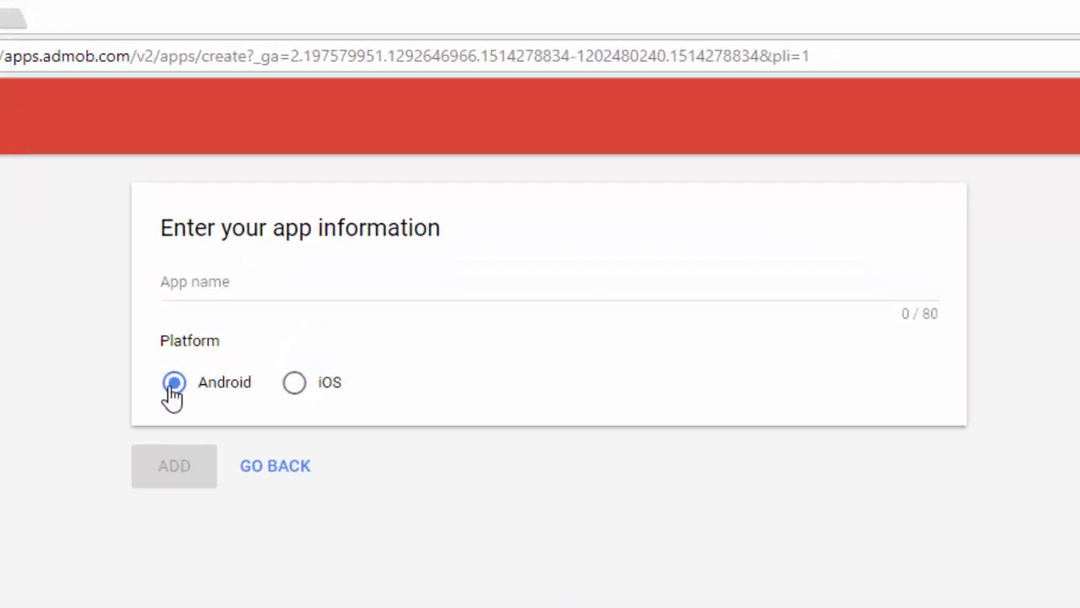
{"action": "left_click", "coordinate": [244, 280]}
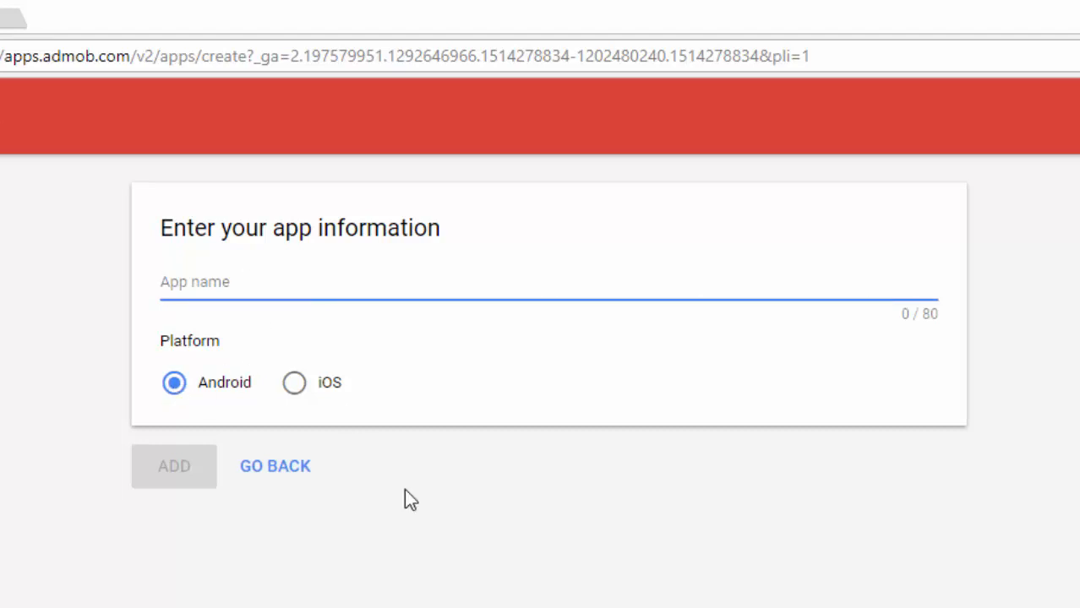
{"action": "type", "text": "Yaz"}
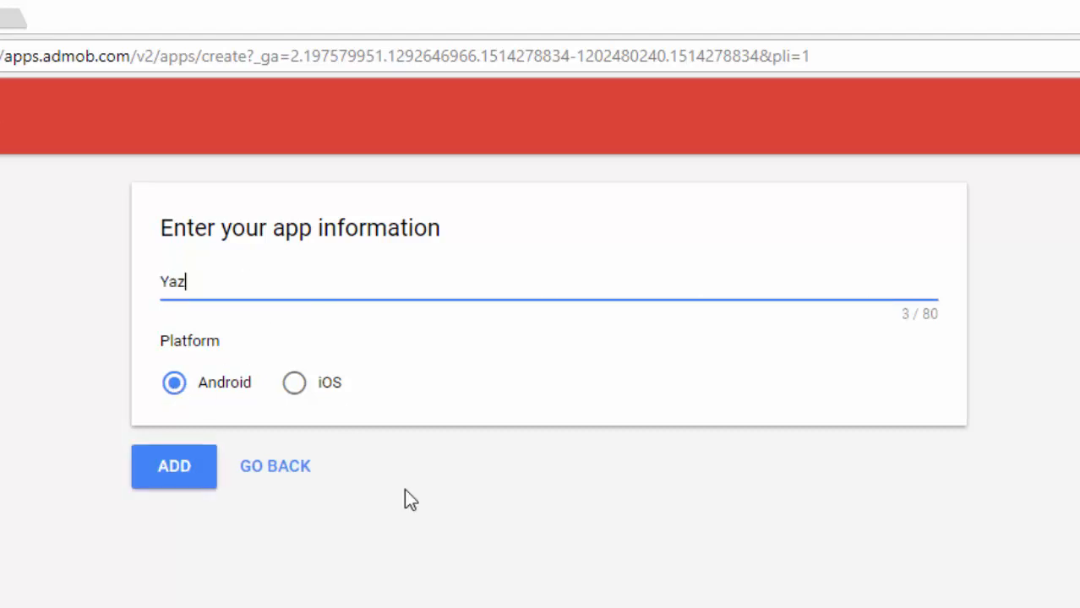
{"action": "type", "text": "anApp"}
{"action": "left_click", "coordinate": [178, 470]}
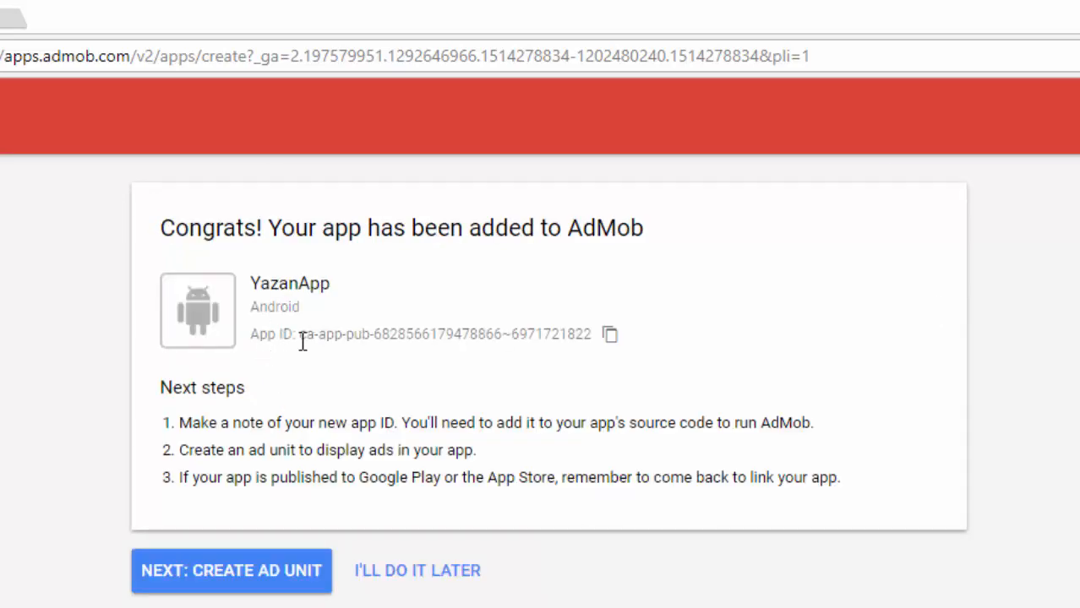
Step: Examine the new app's ID and the publisher ID in the account details
{"action": "left_click_drag", "start_coordinate": [253, 335], "coordinate": [595, 336]}
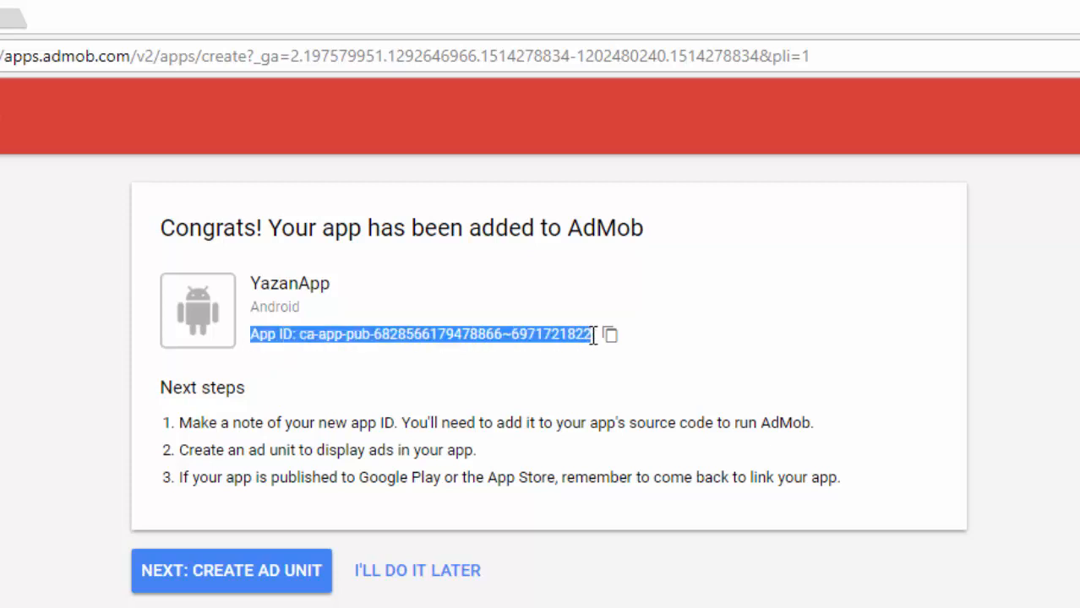
{"action": "left_click", "coordinate": [524, 391]}
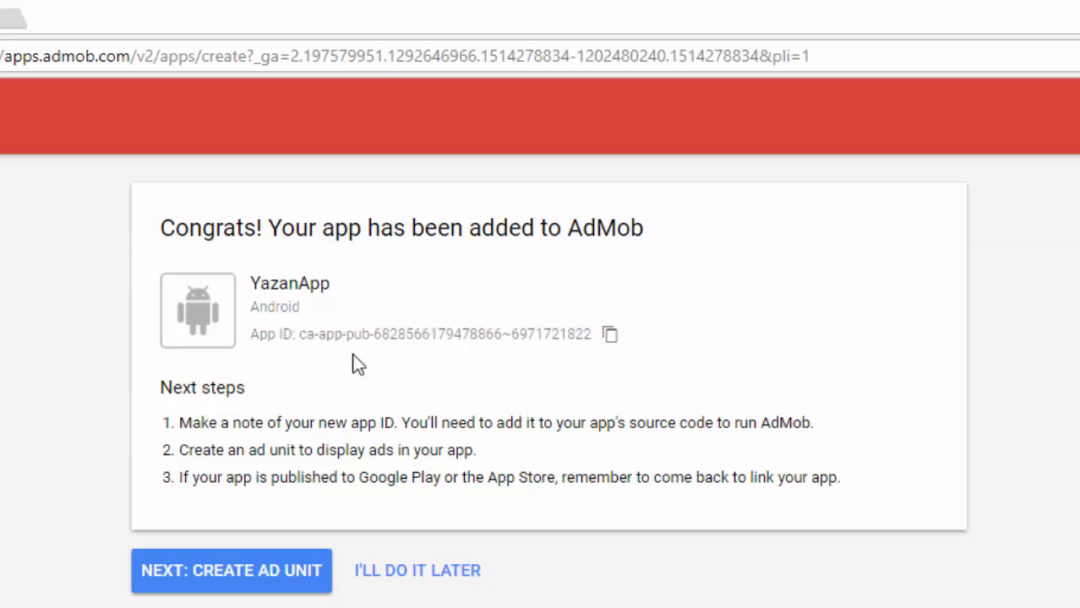
{"action": "left_click_drag", "start_coordinate": [302, 334], "coordinate": [594, 334]}
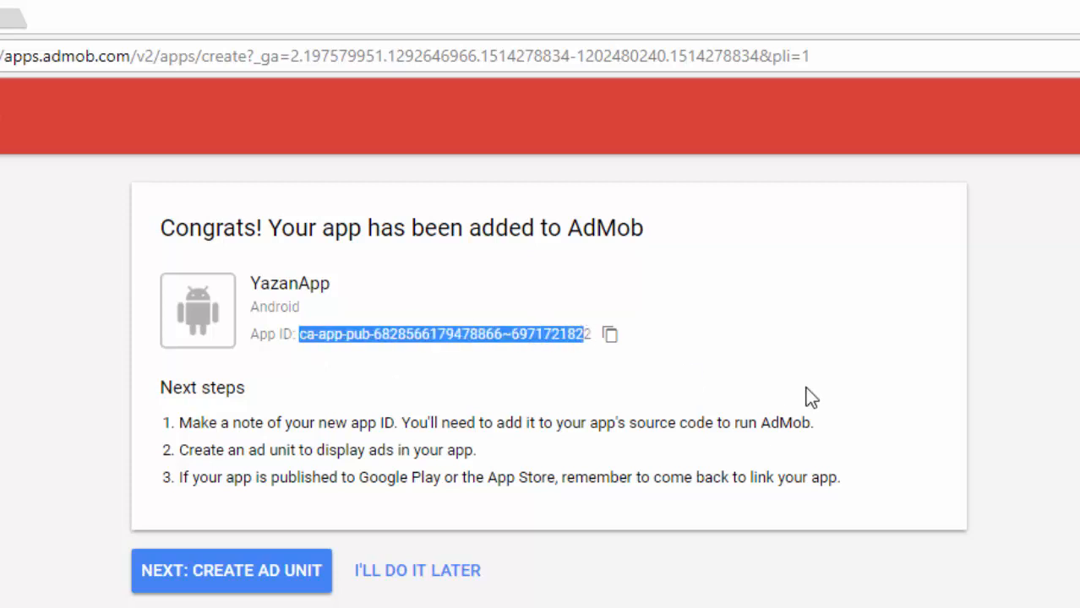
{"action": "left_click", "coordinate": [805, 387]}
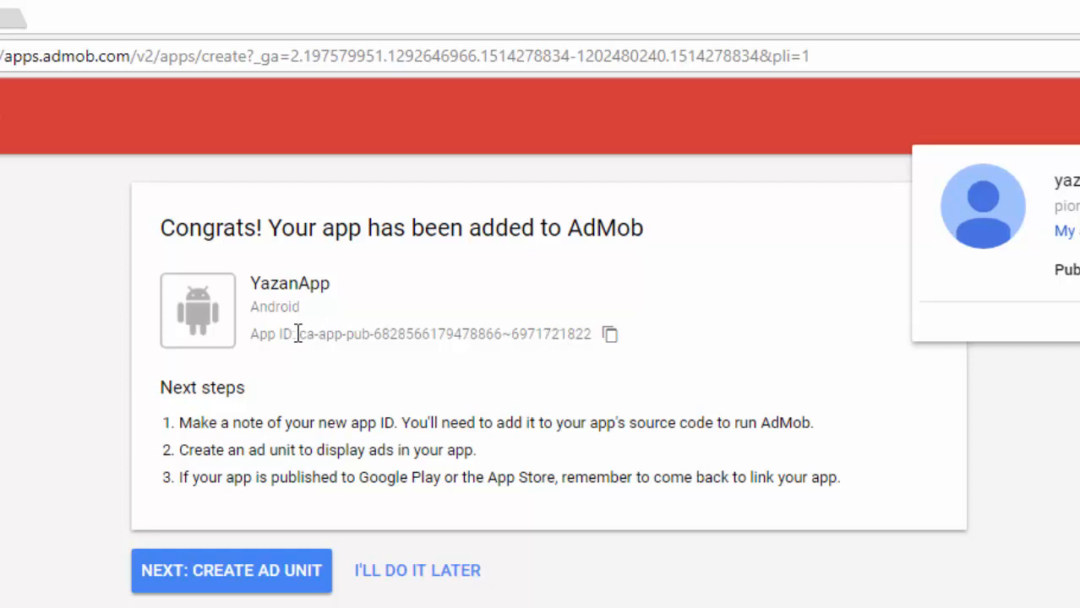
{"action": "left_click_drag", "start_coordinate": [319, 334], "coordinate": [582, 353]}
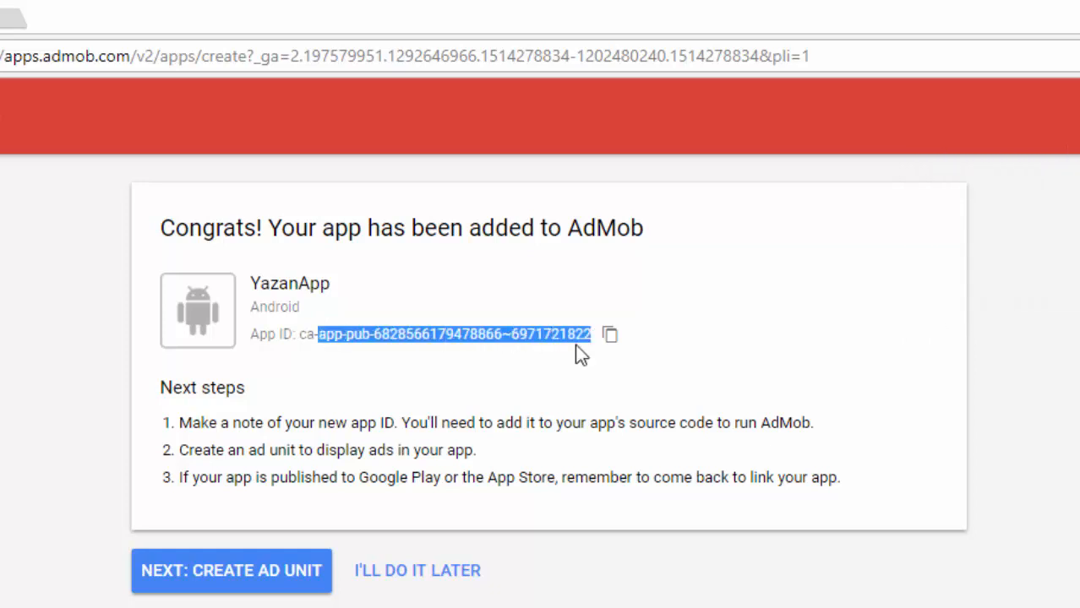
{"action": "left_click", "coordinate": [581, 356]}
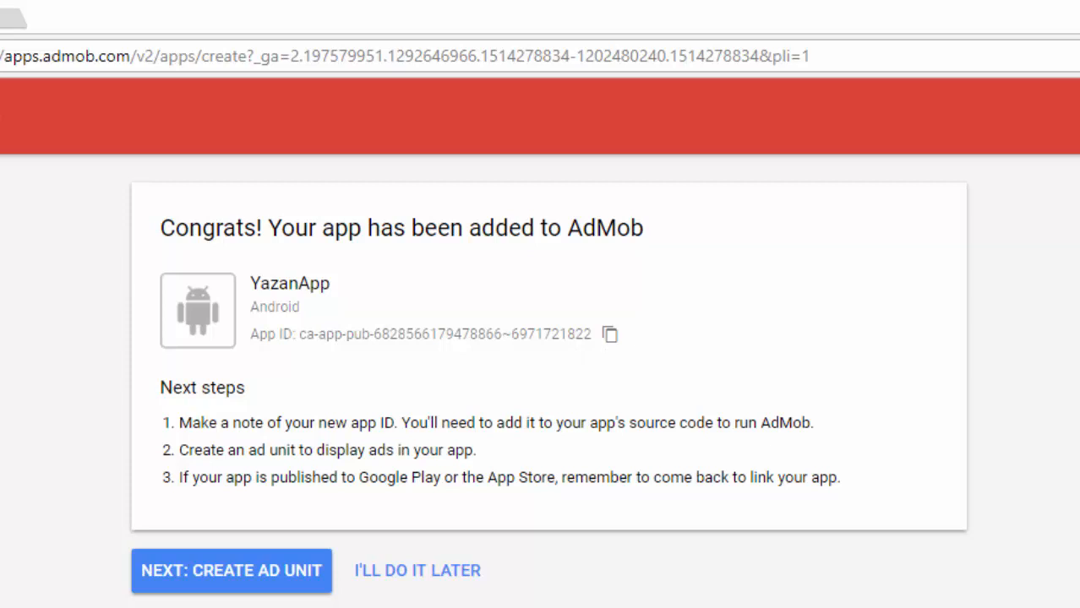
{"action": "left_click", "coordinate": [1078, 117]}
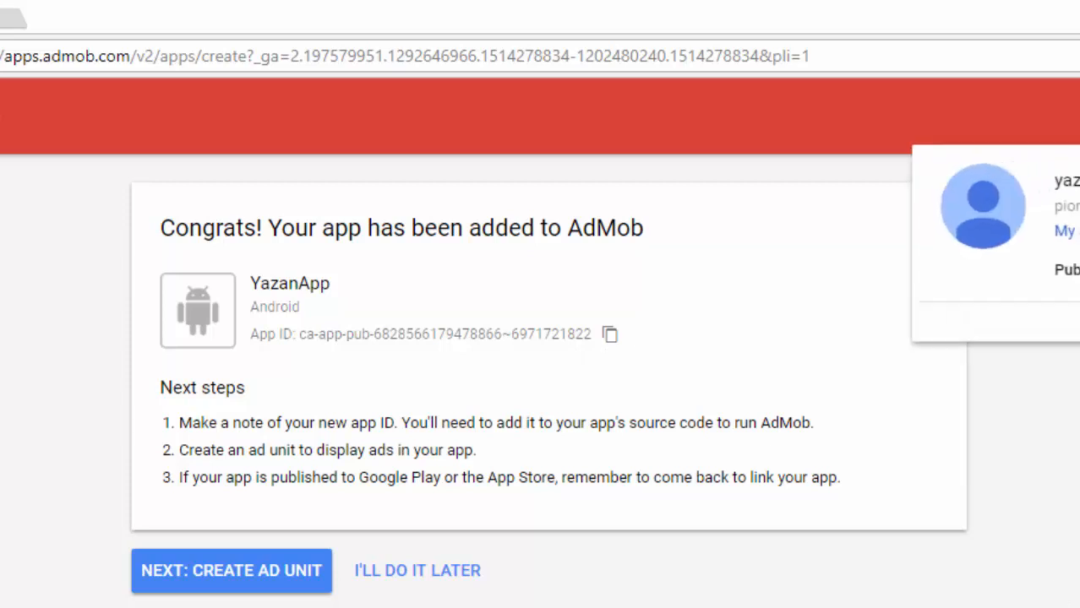
{"action": "left_click", "coordinate": [1078, 117]}
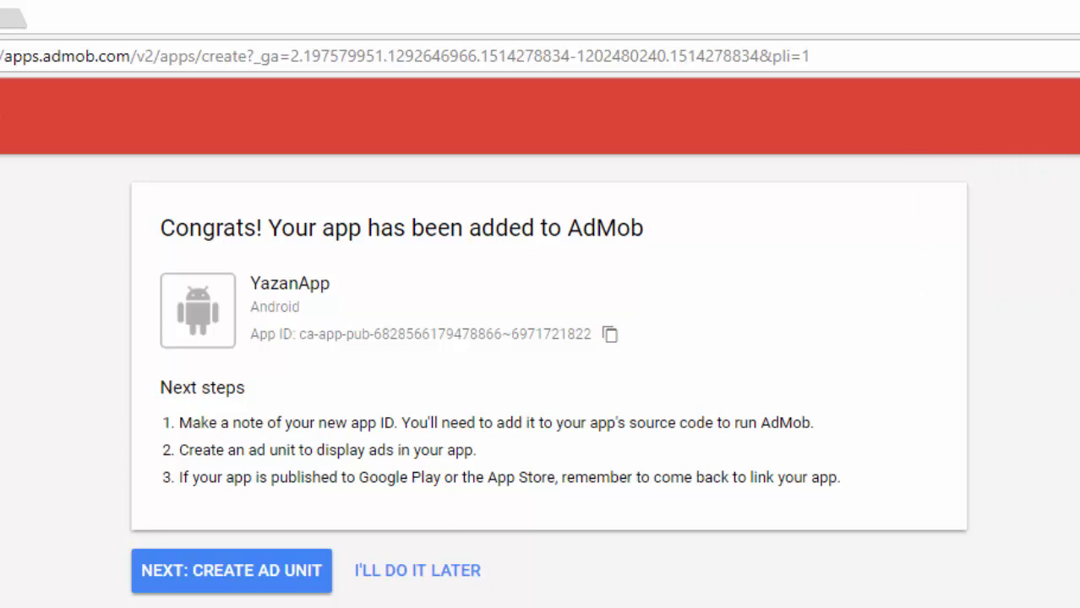
Step: Create a Banner ad unit named MyAds for the new app
{"action": "left_click", "coordinate": [270, 578]}
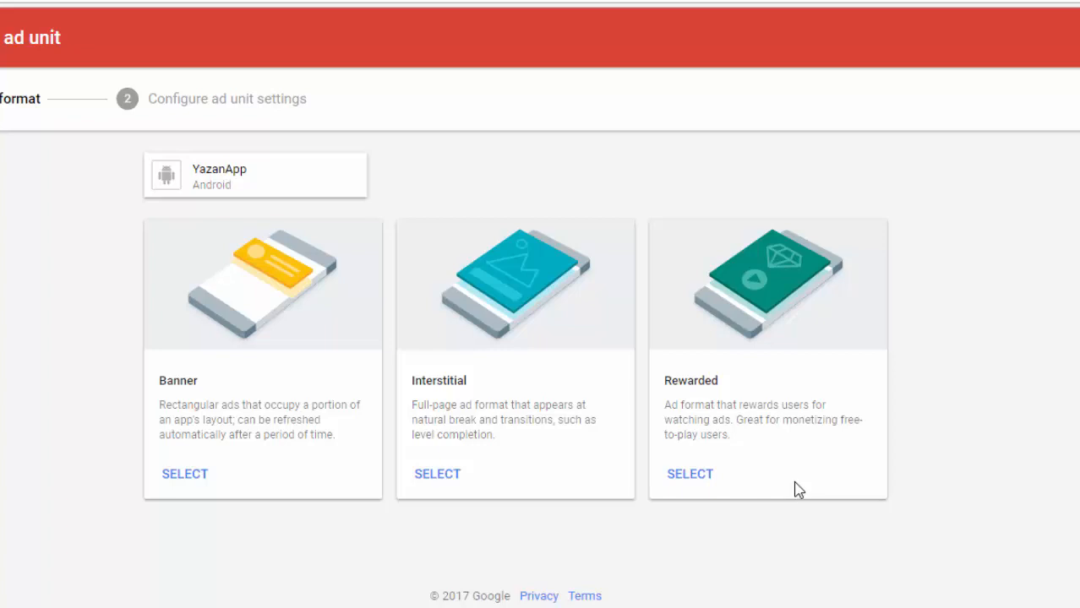
{"action": "left_click", "coordinate": [180, 477]}
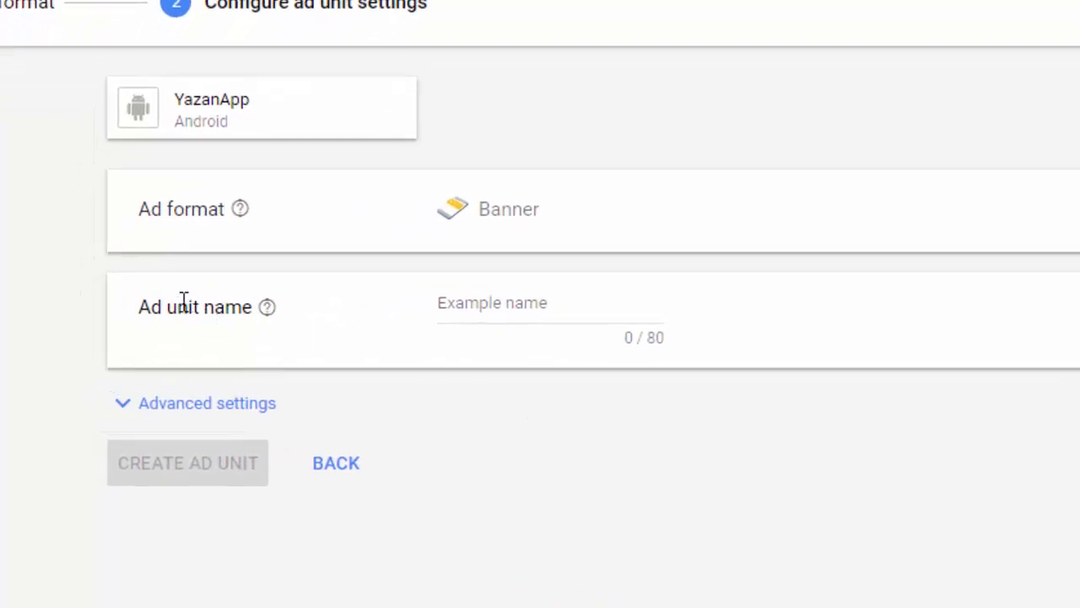
{"action": "left_click", "coordinate": [550, 302]}
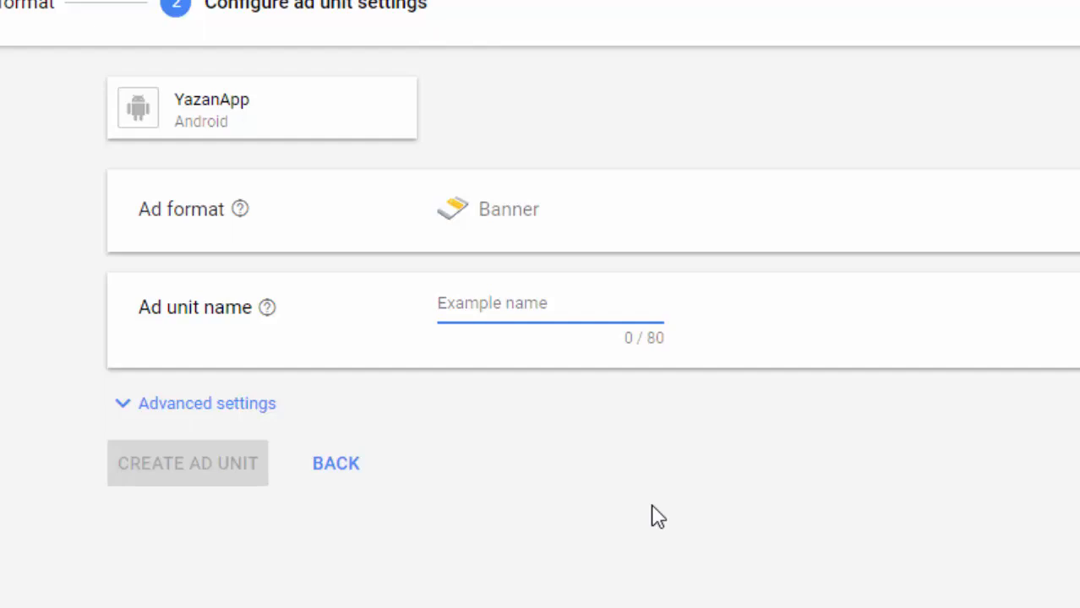
{"action": "type", "text": "My"}
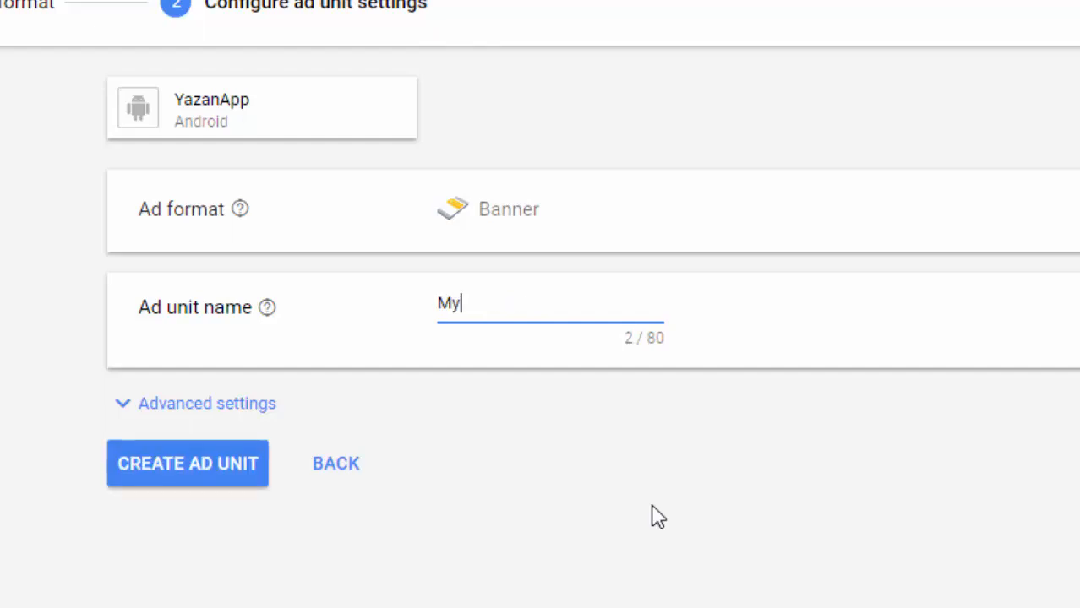
{"action": "type", "text": "Ads"}
{"action": "left_click", "coordinate": [159, 480]}
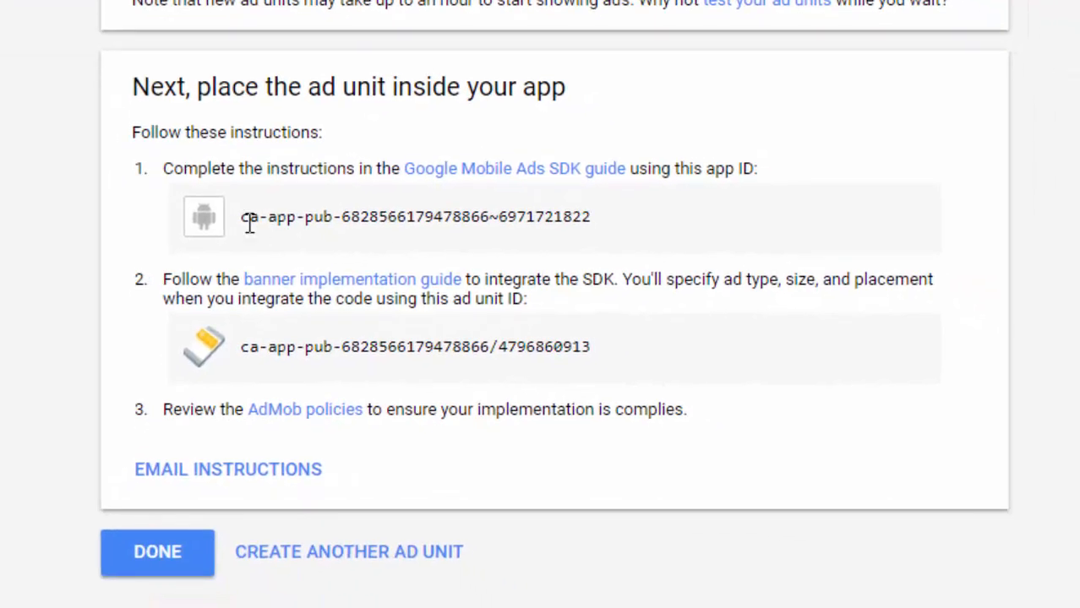
Step: Examine the app ID and the banner ad unit ID in the instructions for placing the ad unit
{"action": "left_click_drag", "start_coordinate": [244, 226], "coordinate": [607, 220]}
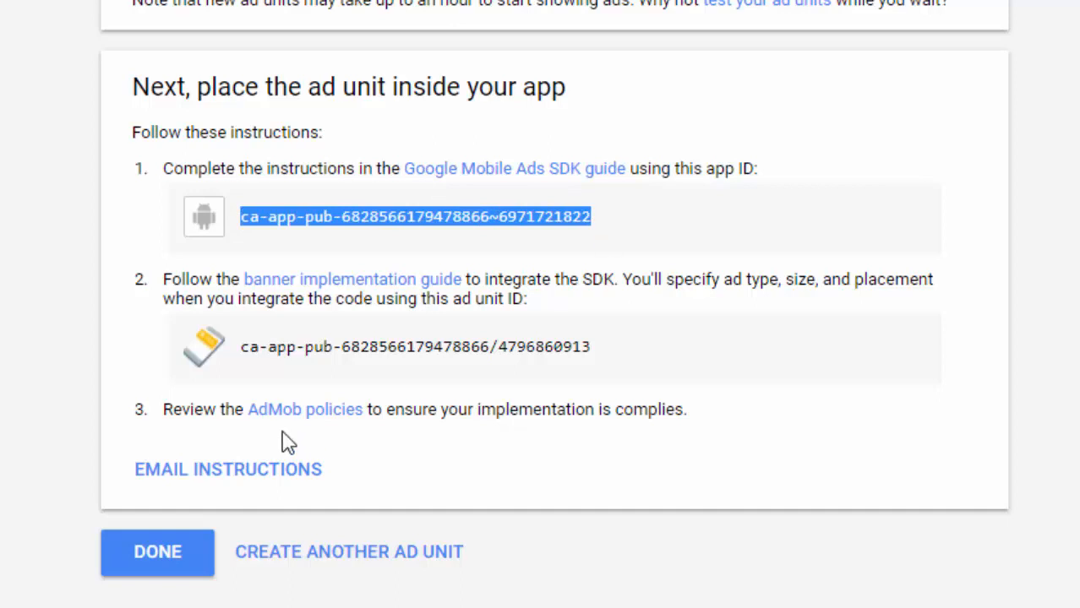
{"action": "left_click_drag", "start_coordinate": [243, 347], "coordinate": [664, 362]}
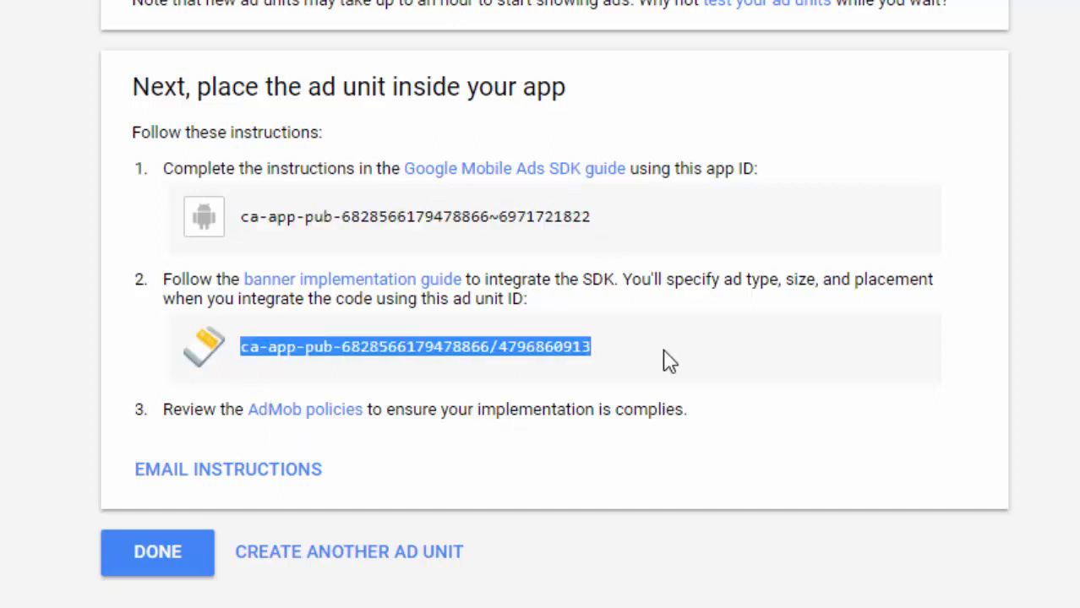
{"action": "left_click", "coordinate": [664, 362]}
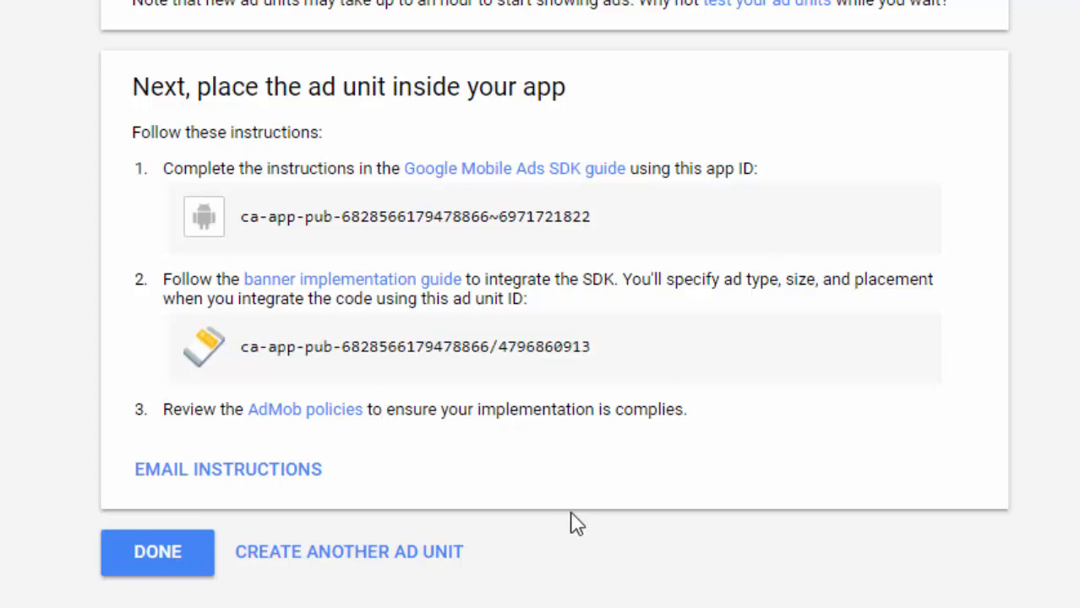
{"action": "left_click", "coordinate": [153, 551]}
{"action": "left_click_drag", "start_coordinate": [250, 217], "coordinate": [656, 218]}
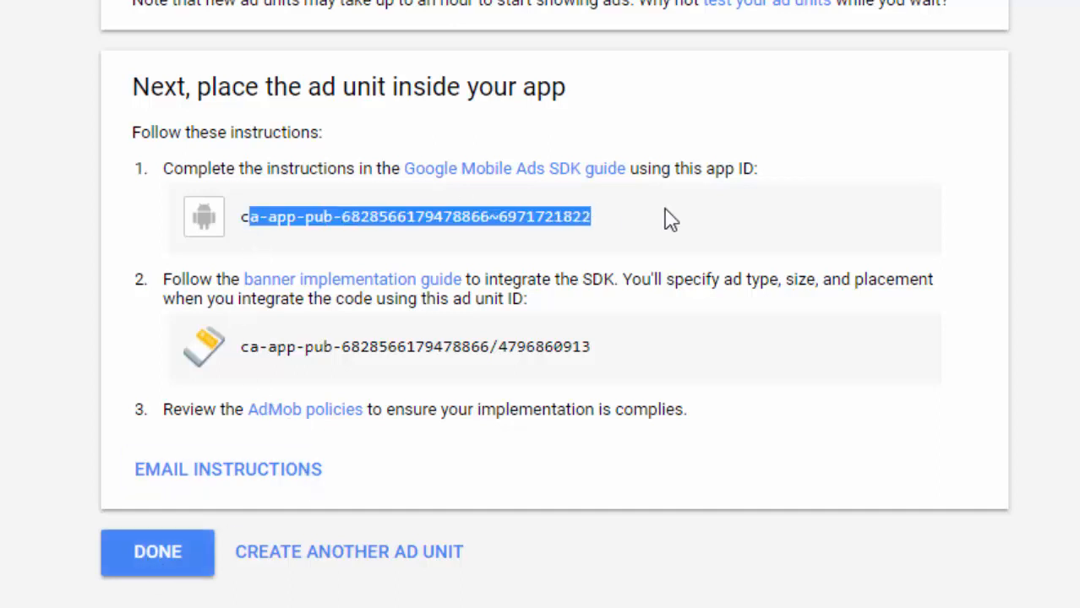
{"action": "left_click", "coordinate": [756, 390]}
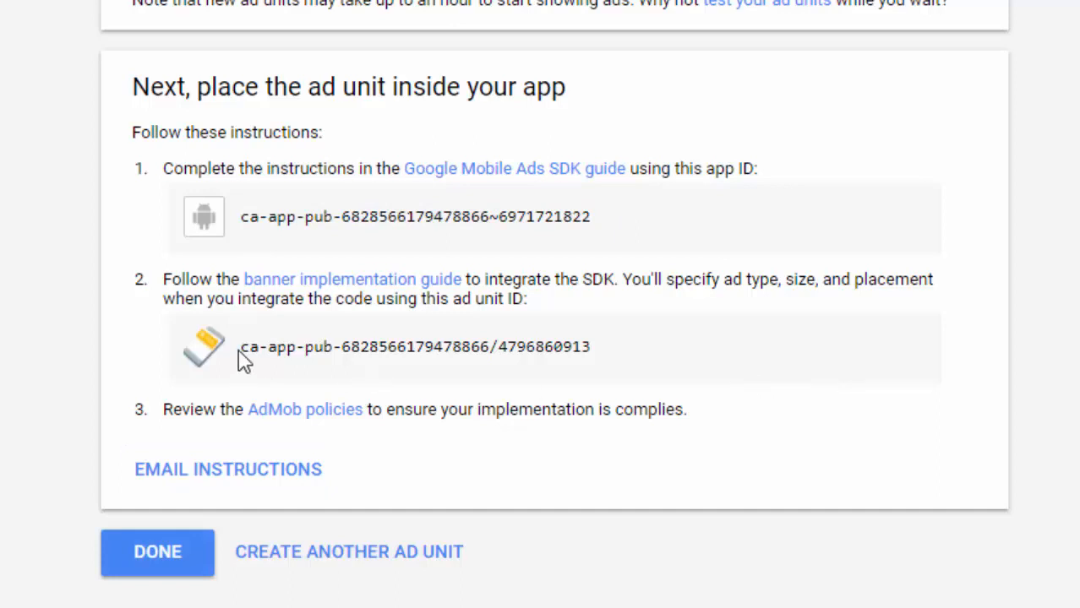
{"action": "left_click_drag", "start_coordinate": [241, 349], "coordinate": [616, 357]}
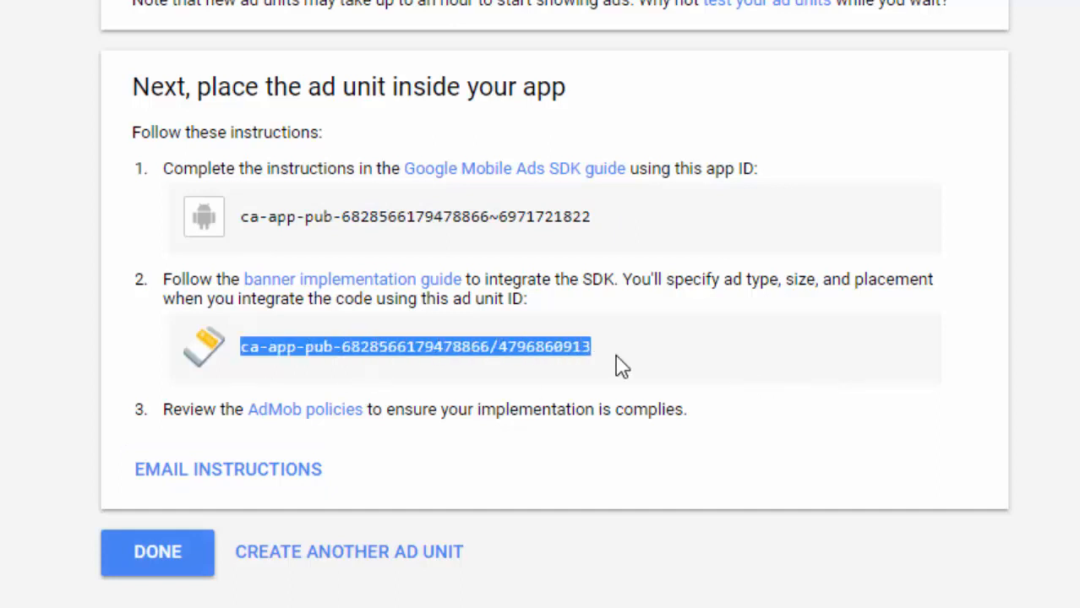
{"action": "left_click", "coordinate": [622, 367]}
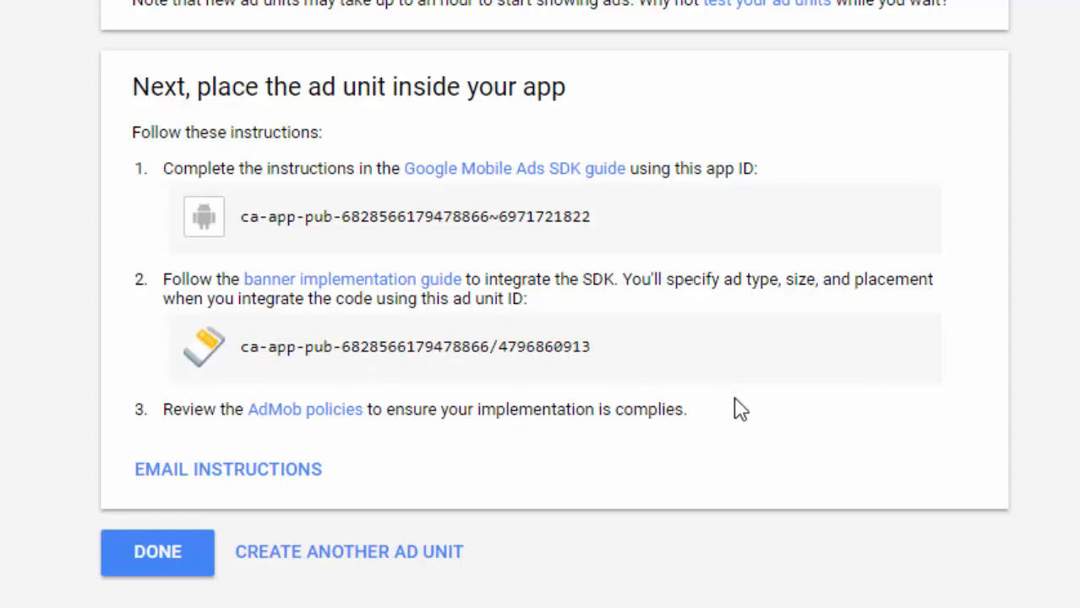